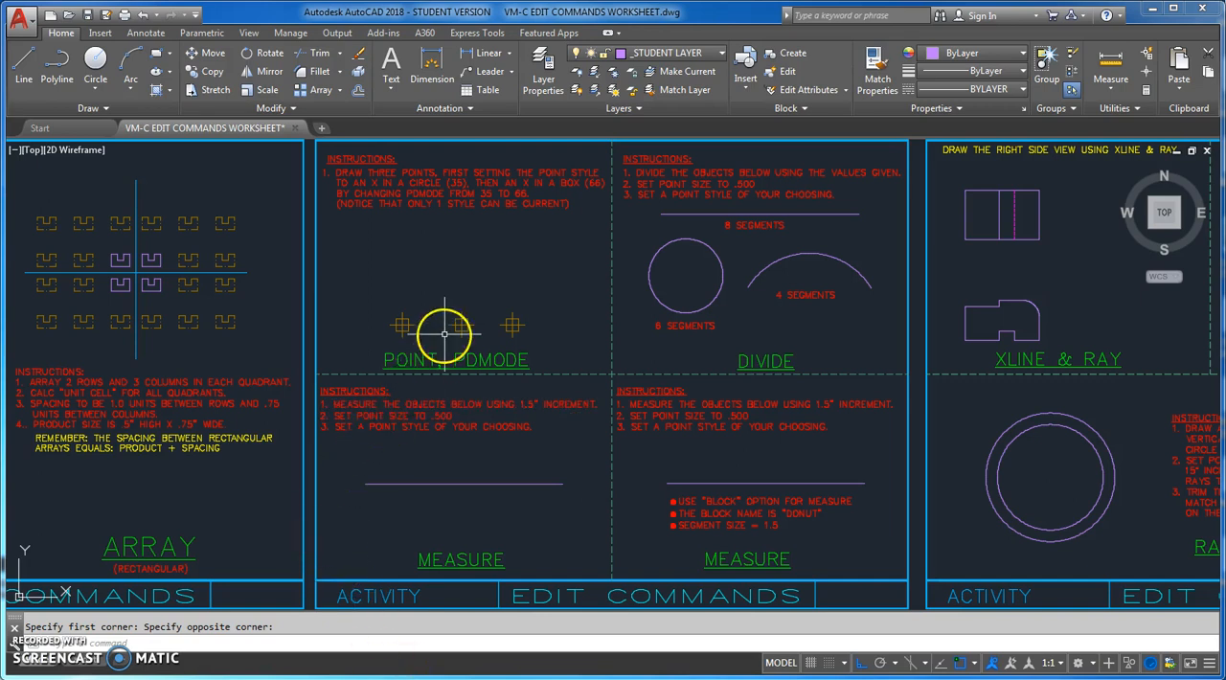
# Place three points in a row above the sample points in the POINT, PDMODE exercise
pyautogui.click(106, 110)
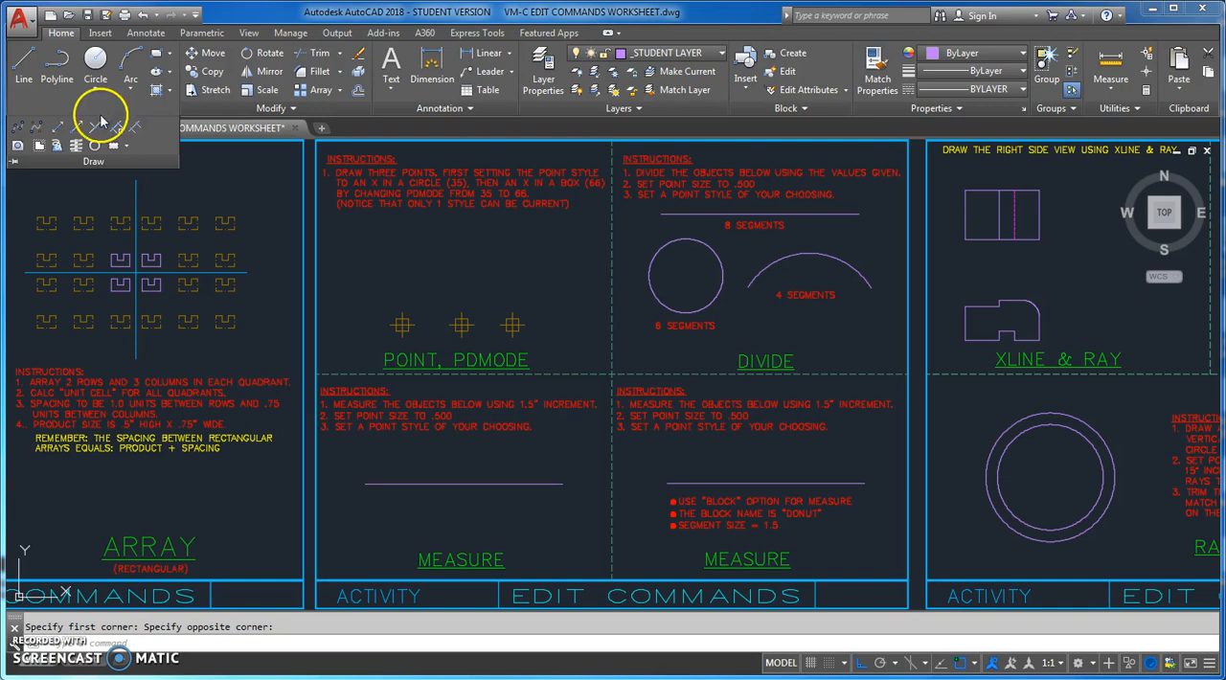
pyautogui.click(94, 132)
pyautogui.click(383, 261)
pyautogui.click(423, 259)
pyautogui.click(470, 262)
pyautogui.press('Escape')
# Erase the three points just placed above the sample points
pyautogui.click(368, 238)
pyautogui.click(492, 281)
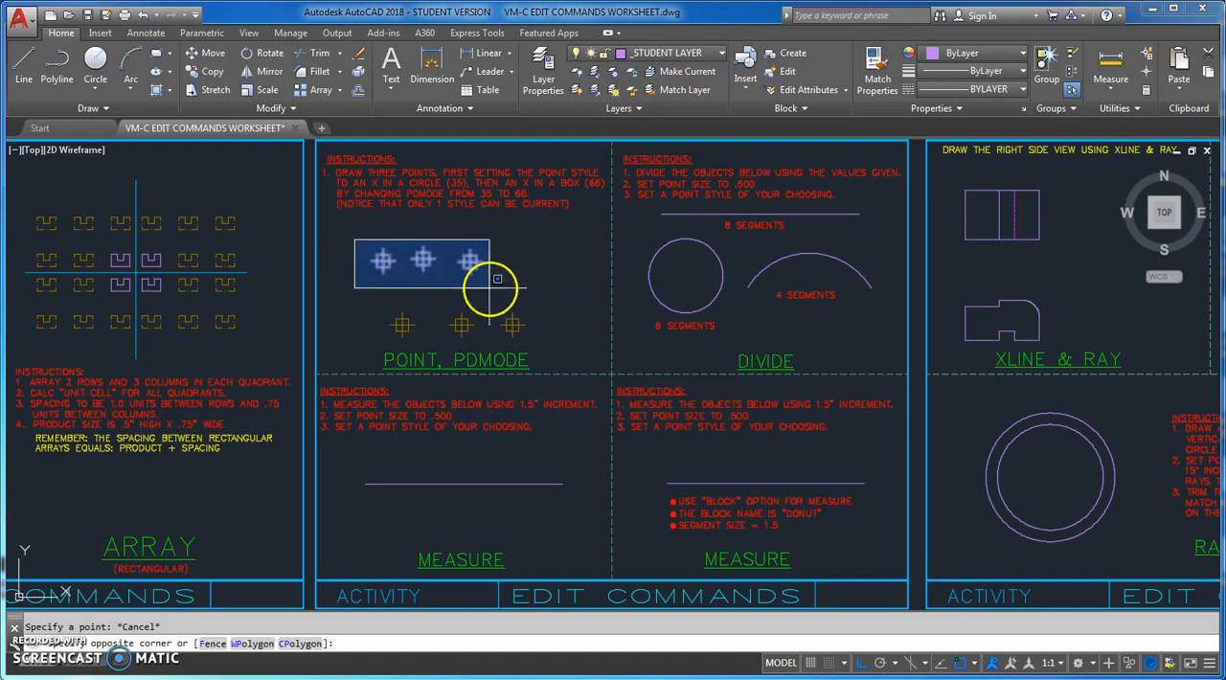
pyautogui.press('Delete')
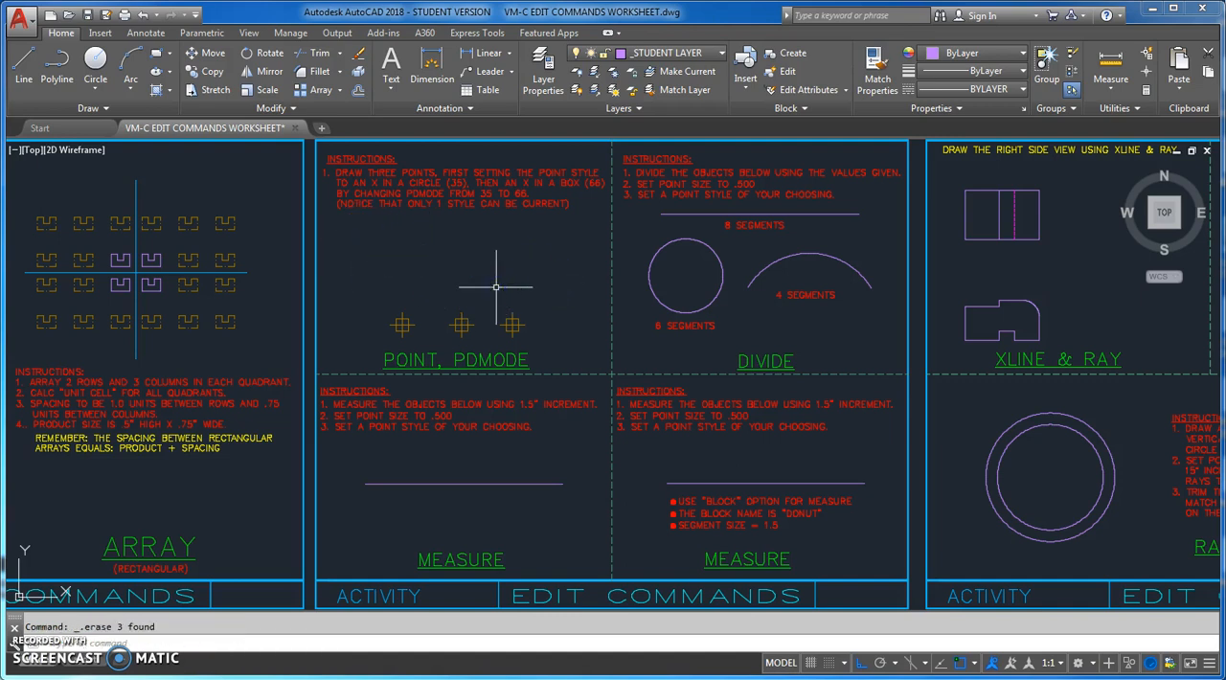
# Place a single point above the first sample point in the POINT, PDMODE exercise
pyautogui.write('POINT')
pyautogui.press('Return')
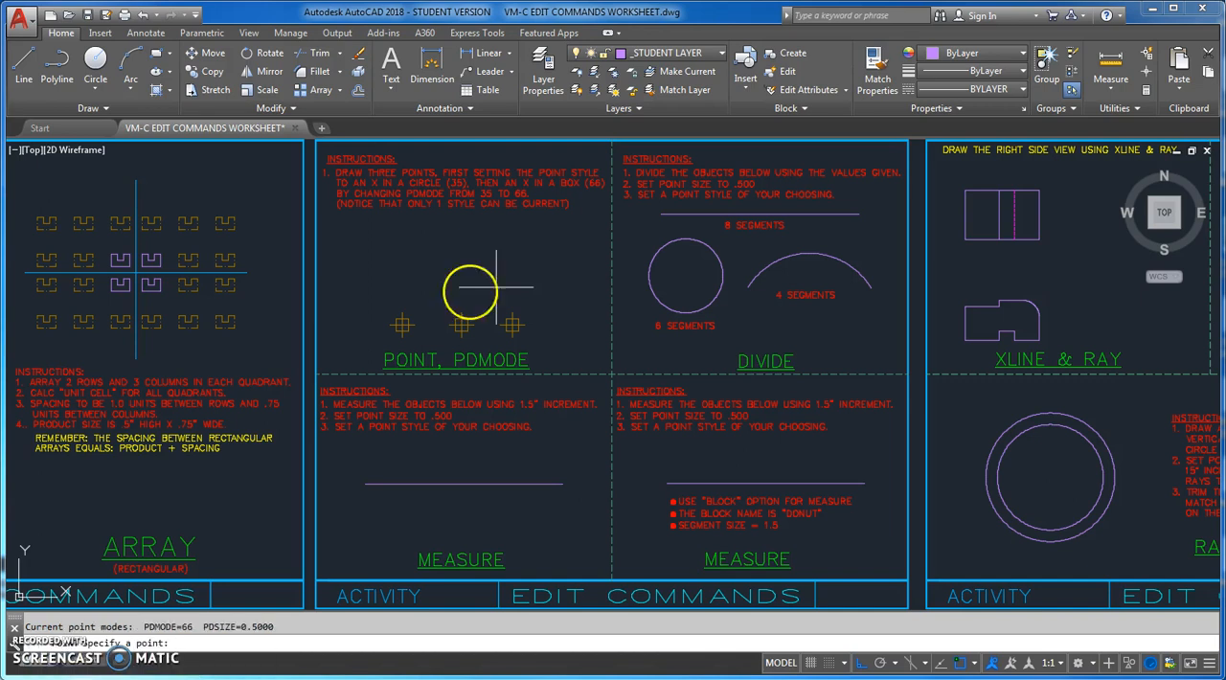
pyautogui.click(406, 260)
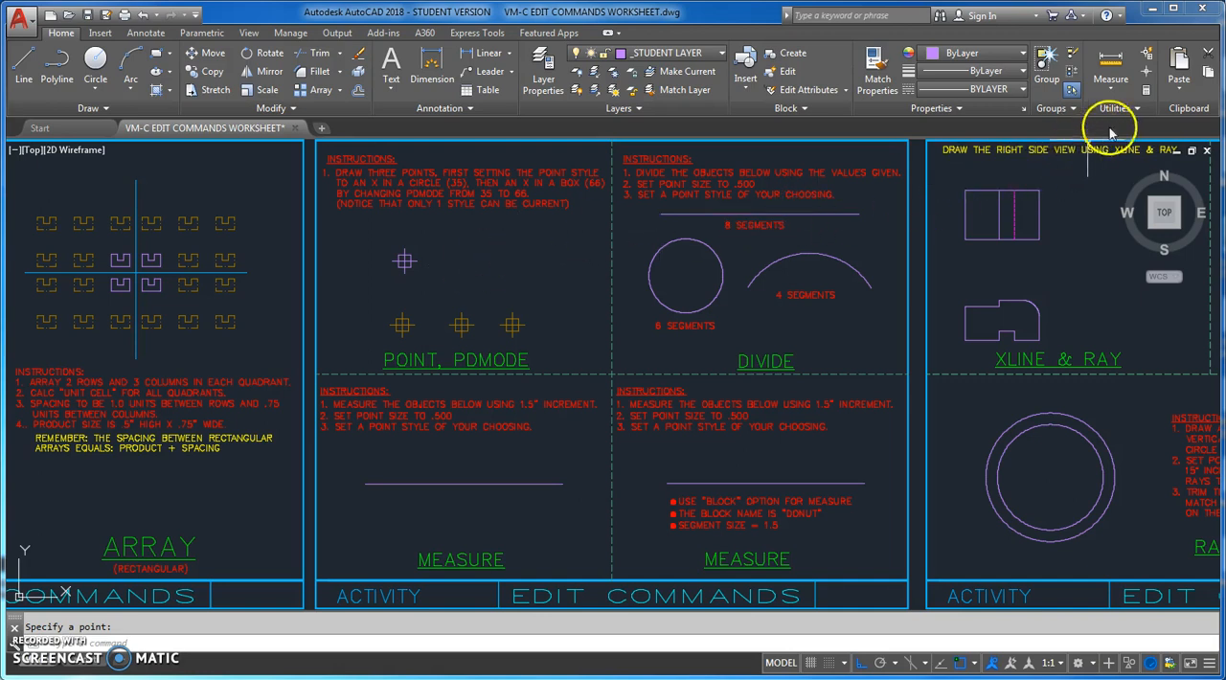
# Change the point style to the cross in a circle, keeping the 0.5000 size in absolute units
pyautogui.click(1142, 112)
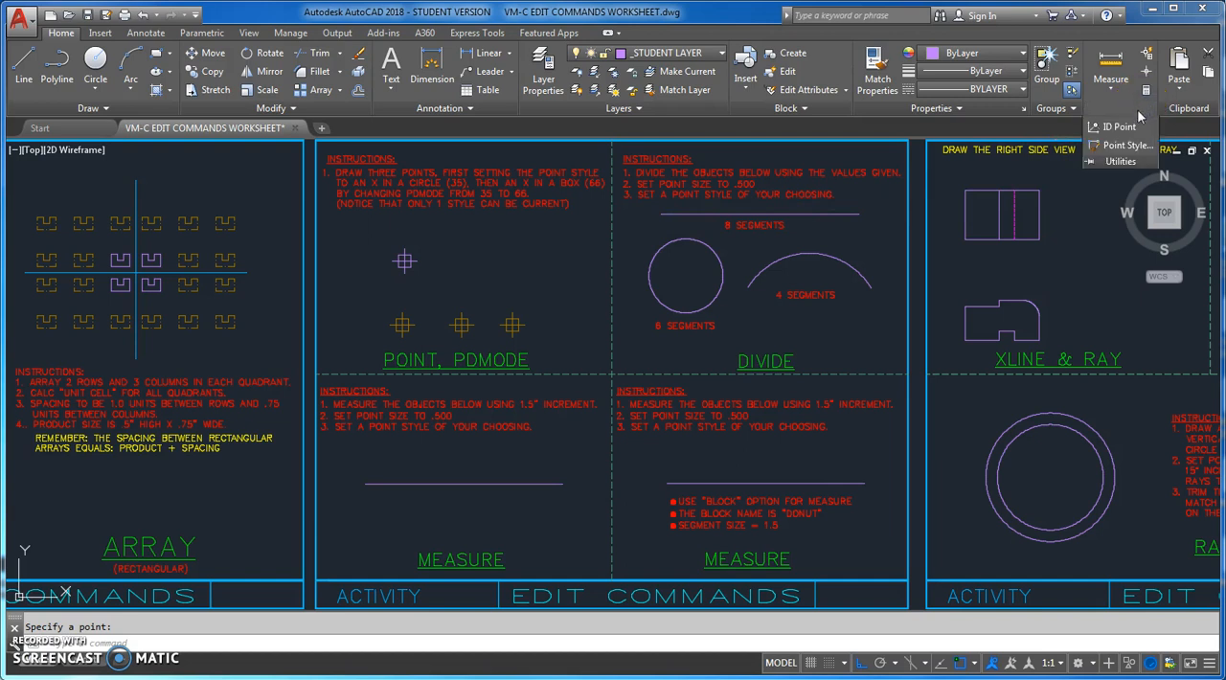
pyautogui.click(1123, 149)
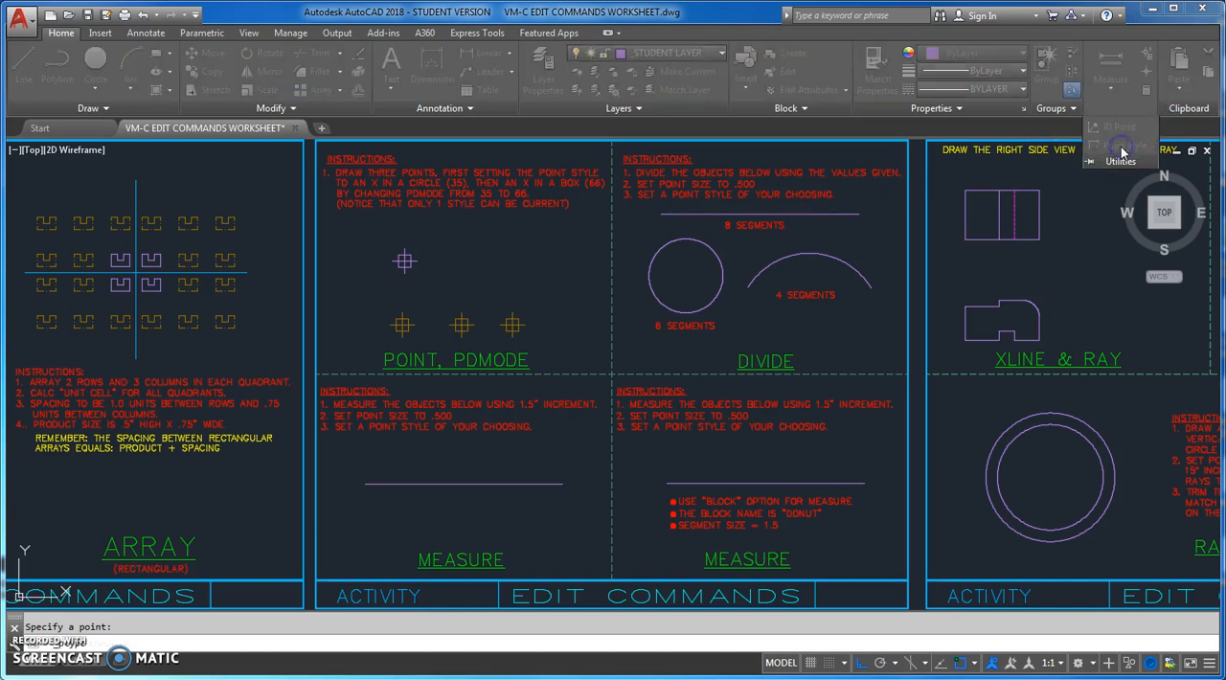
pyautogui.moveTo(627, 220); pyautogui.dragTo(832, 185)
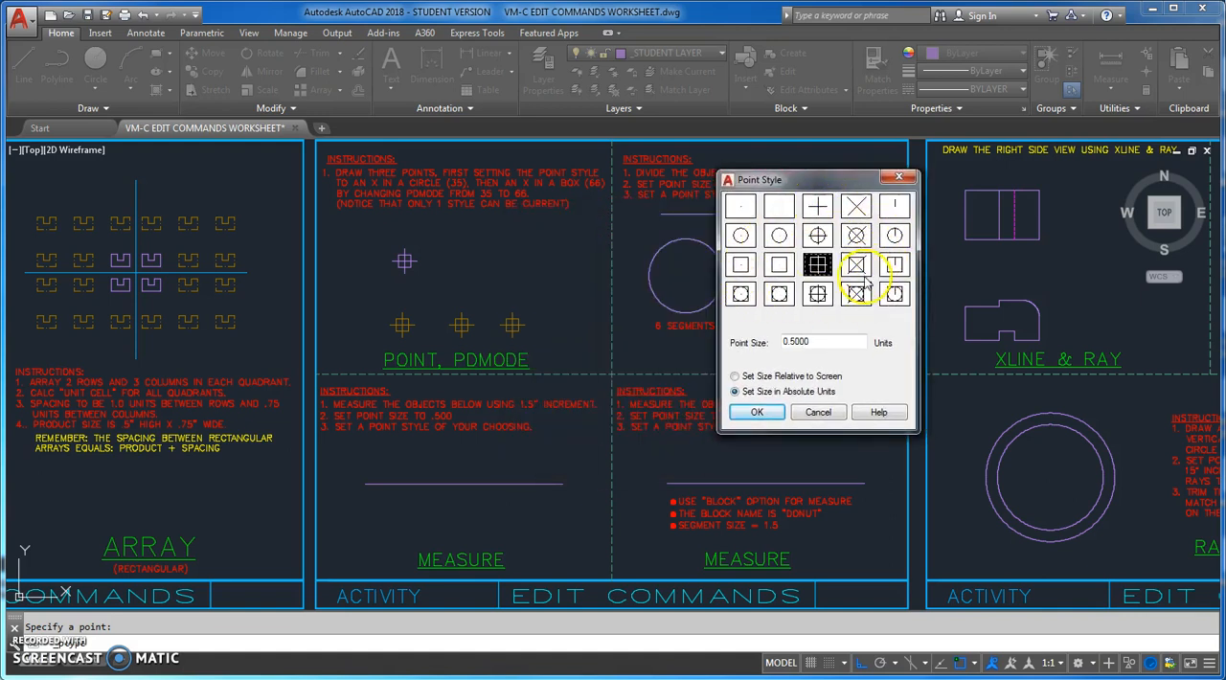
pyautogui.moveTo(815, 342); pyautogui.dragTo(784, 342)
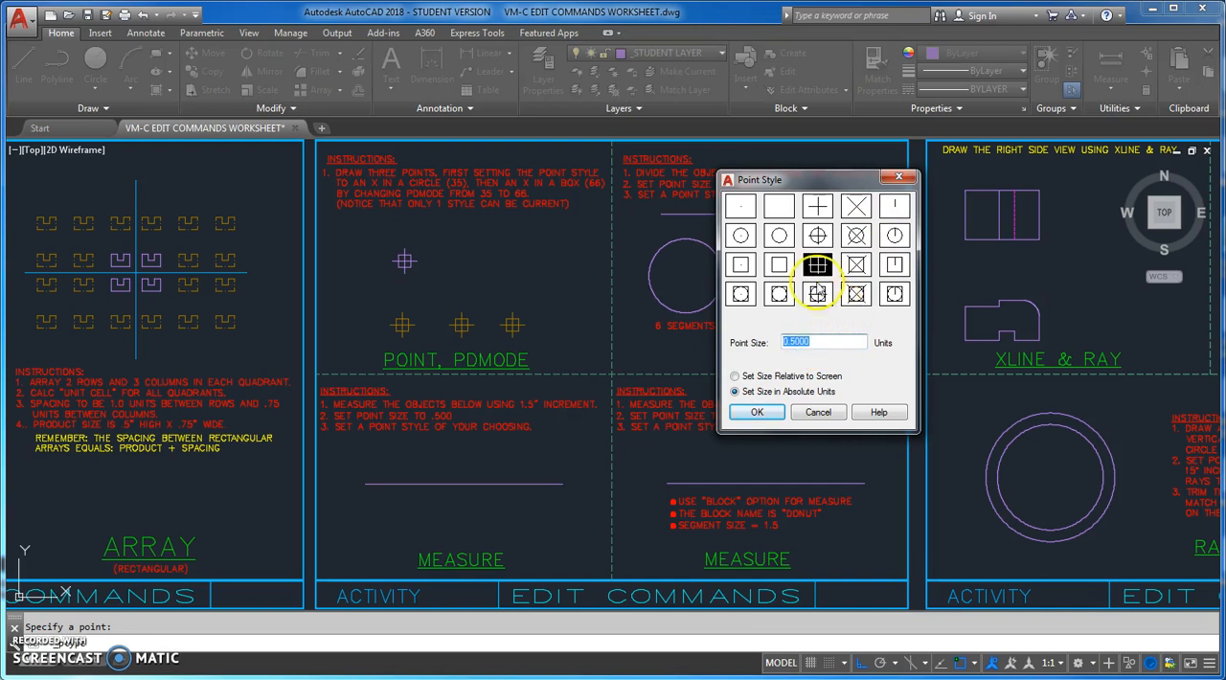
pyautogui.click(818, 235)
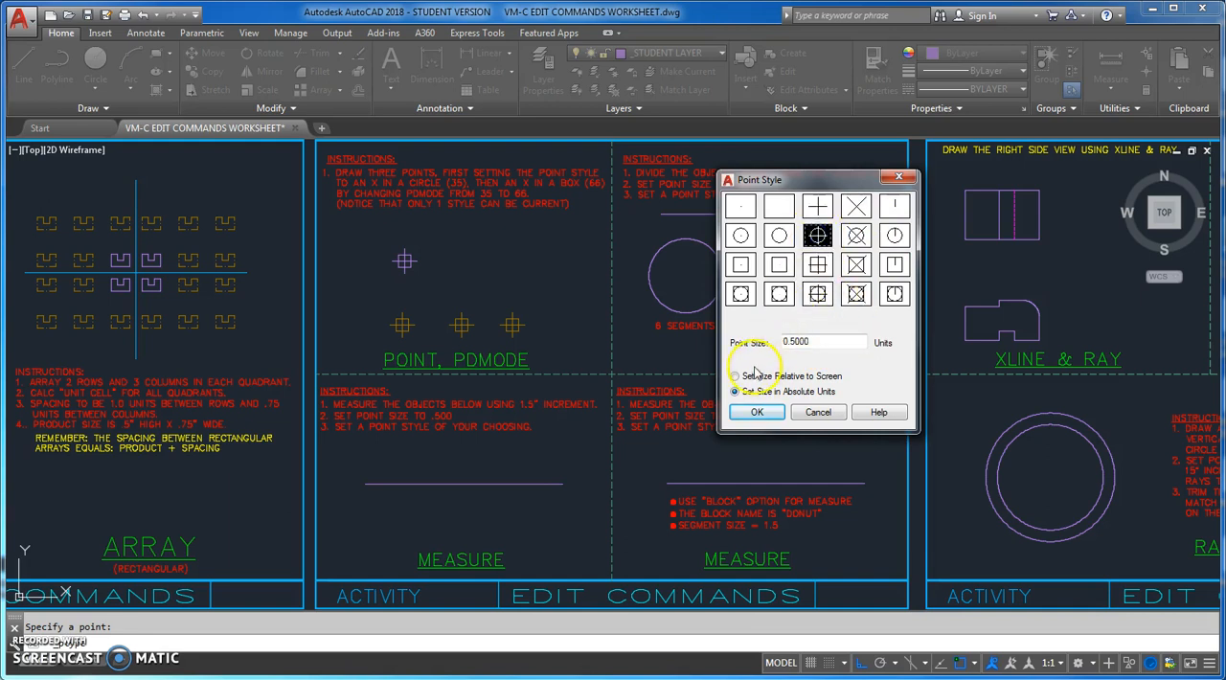
pyautogui.click(757, 412)
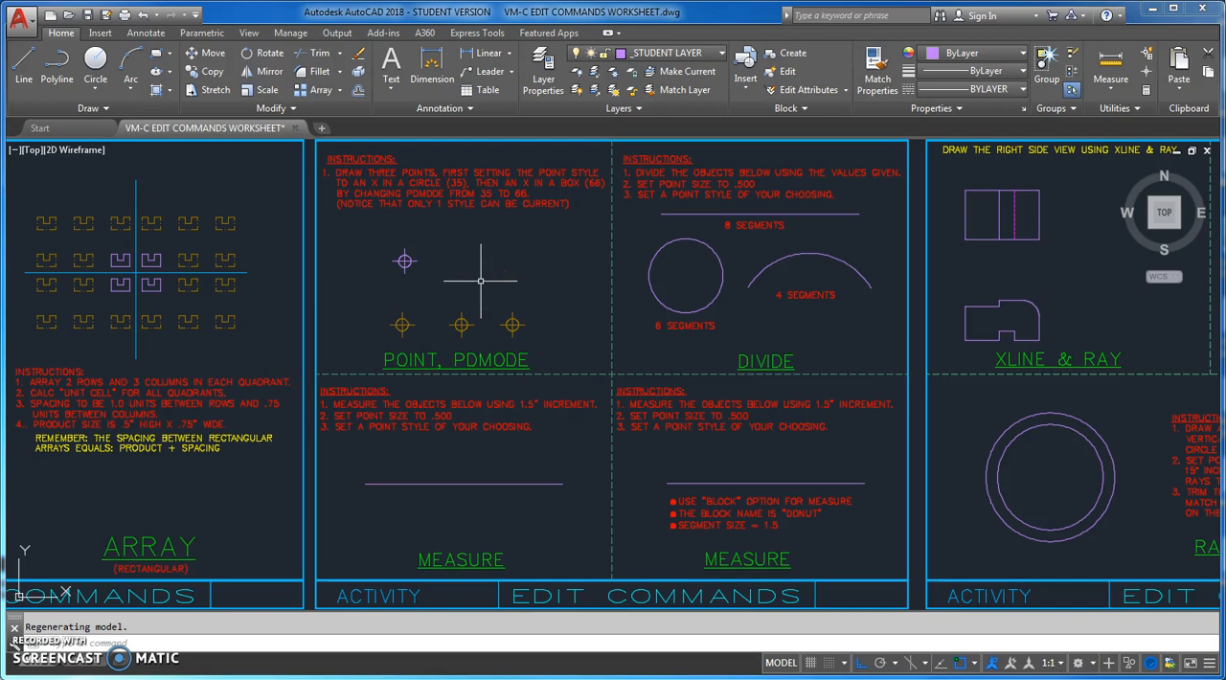
# Set PDMODE to 66 and check the active symbol in the Point Style settings
pyautogui.write('PDMODE')
pyautogui.press('Return')
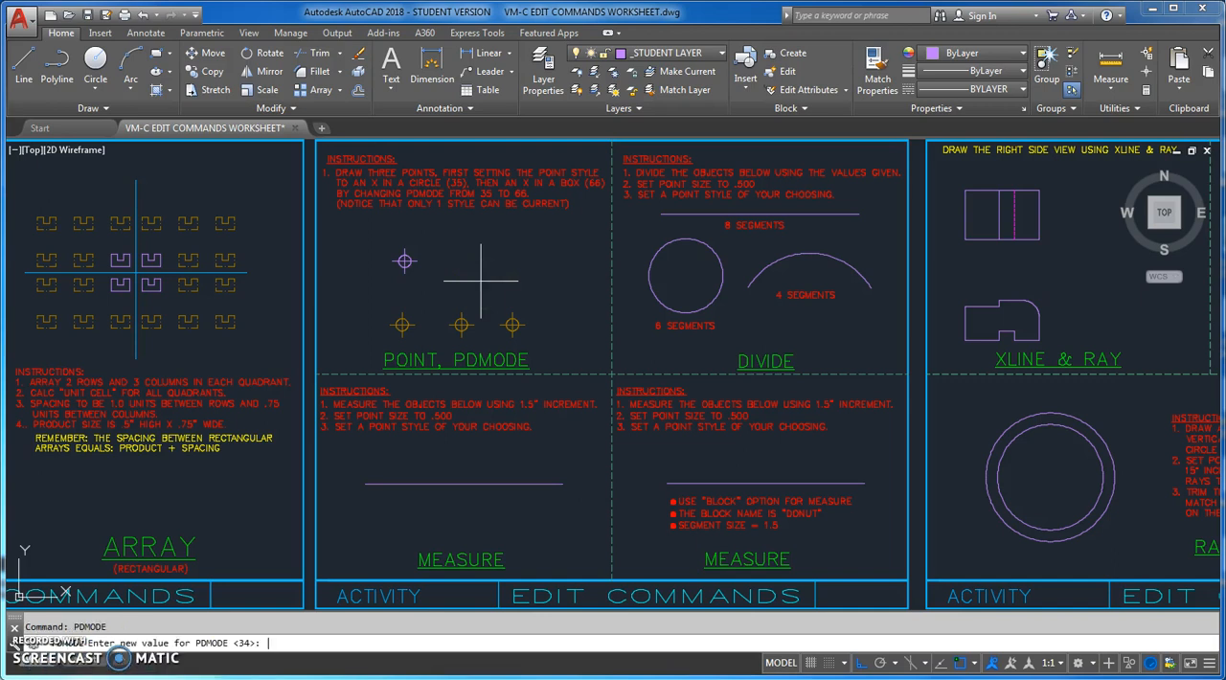
pyautogui.write('66')
pyautogui.press('Return')
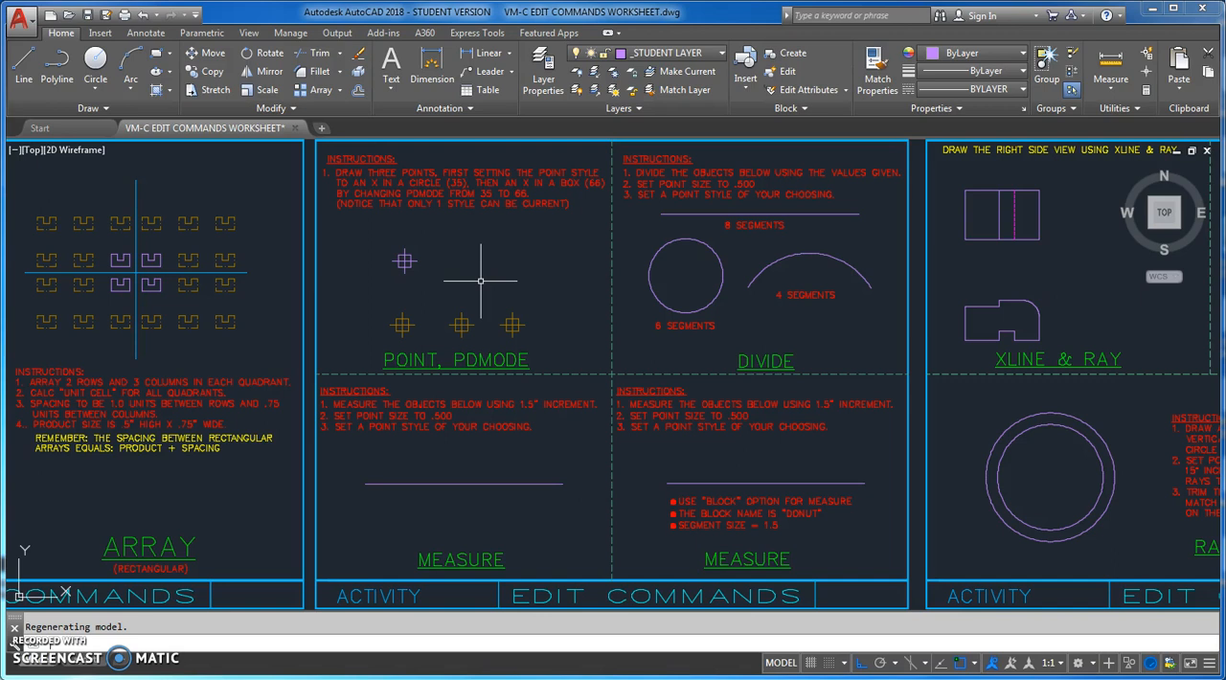
pyautogui.click(1147, 112)
pyautogui.click(1127, 143)
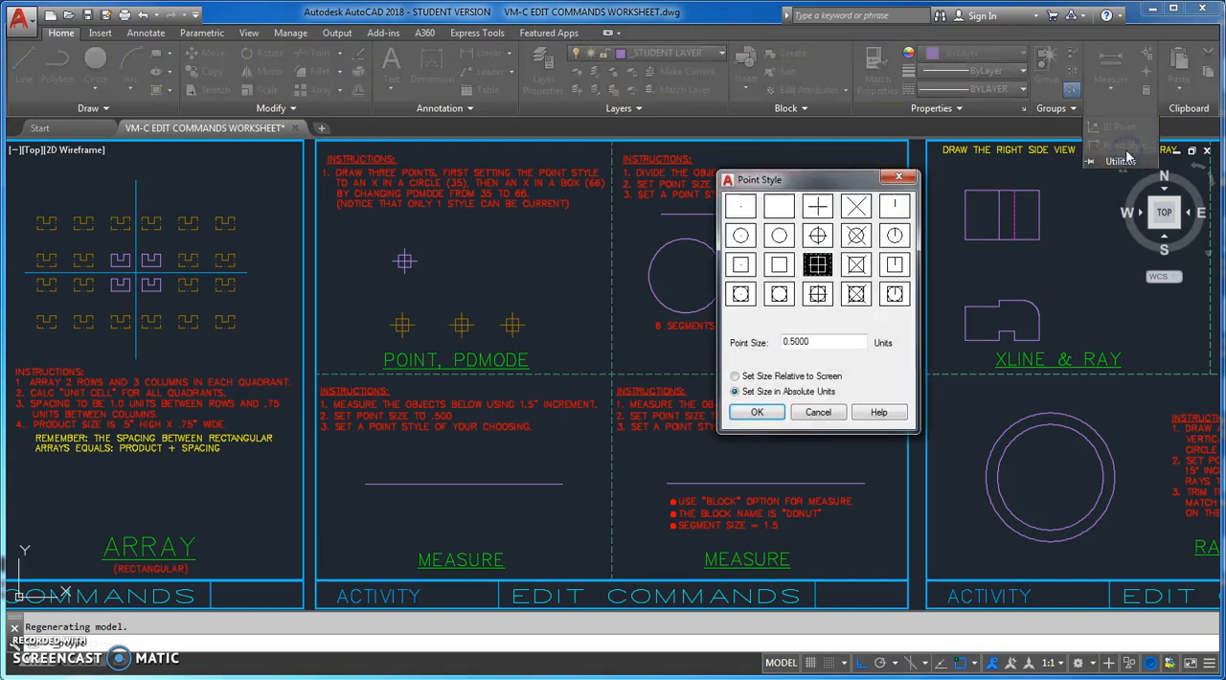
pyautogui.click(900, 179)
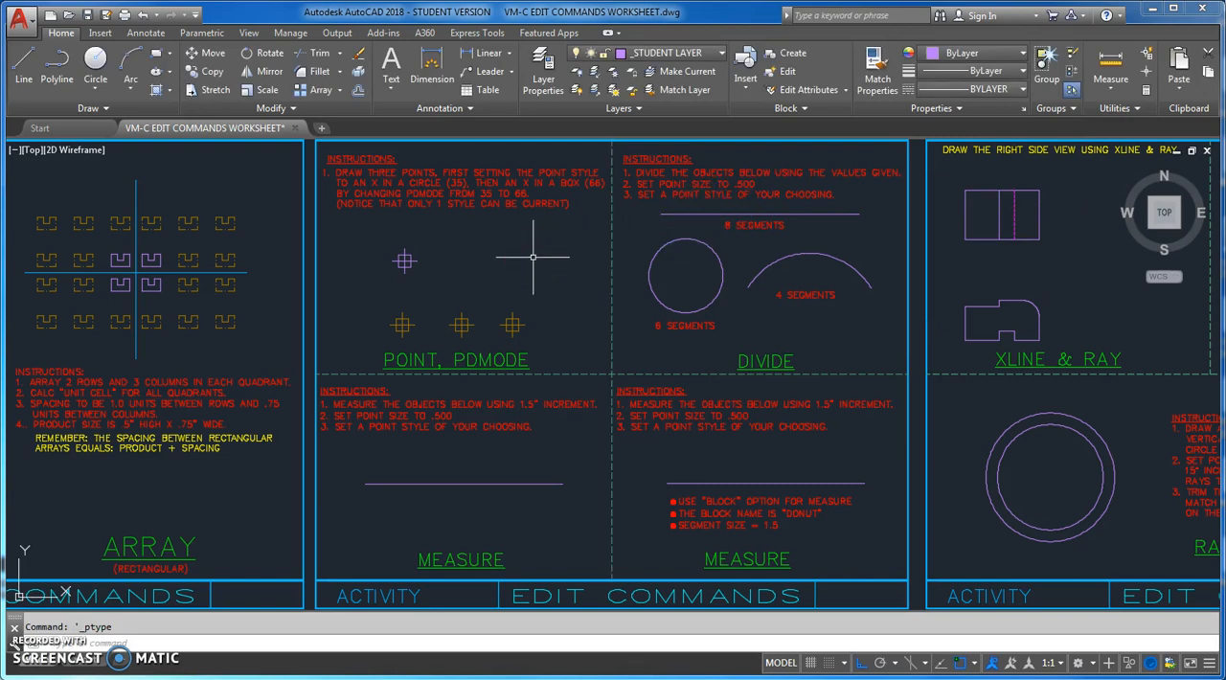
# Place two more single points beside the first, above the second and third sample points
pyautogui.write('POIN')
pyautogui.press('Return')
pyautogui.click(459, 260)
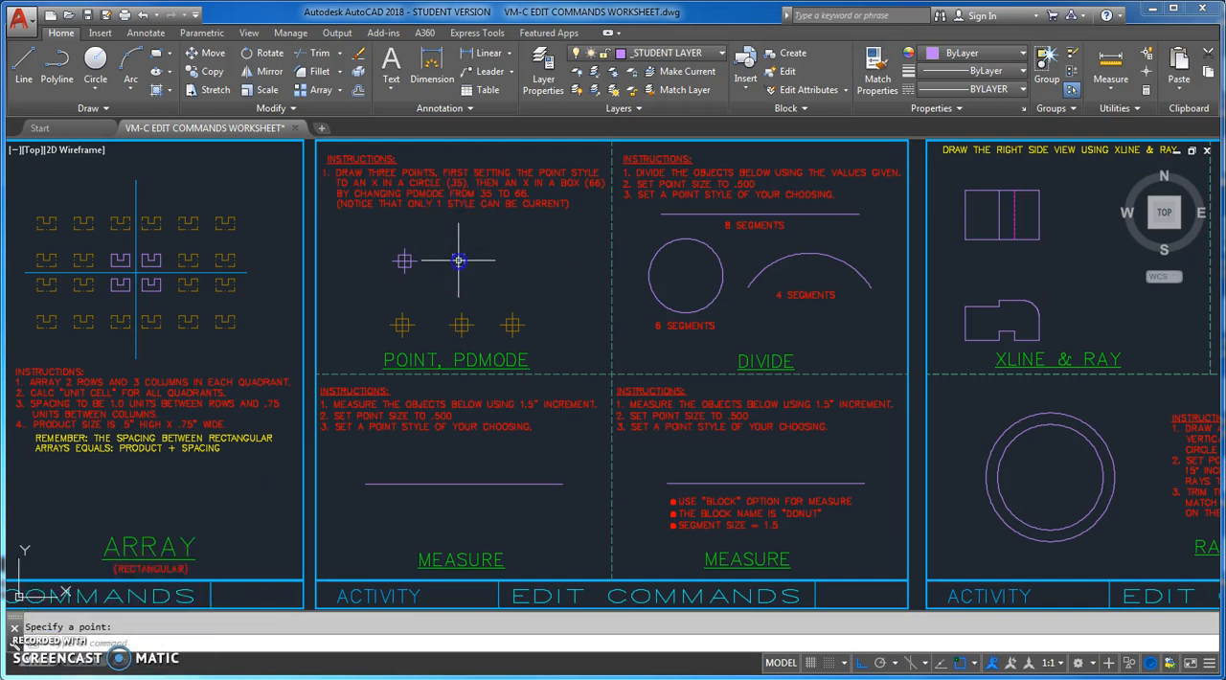
pyautogui.press('Escape')
pyautogui.click(537, 274)
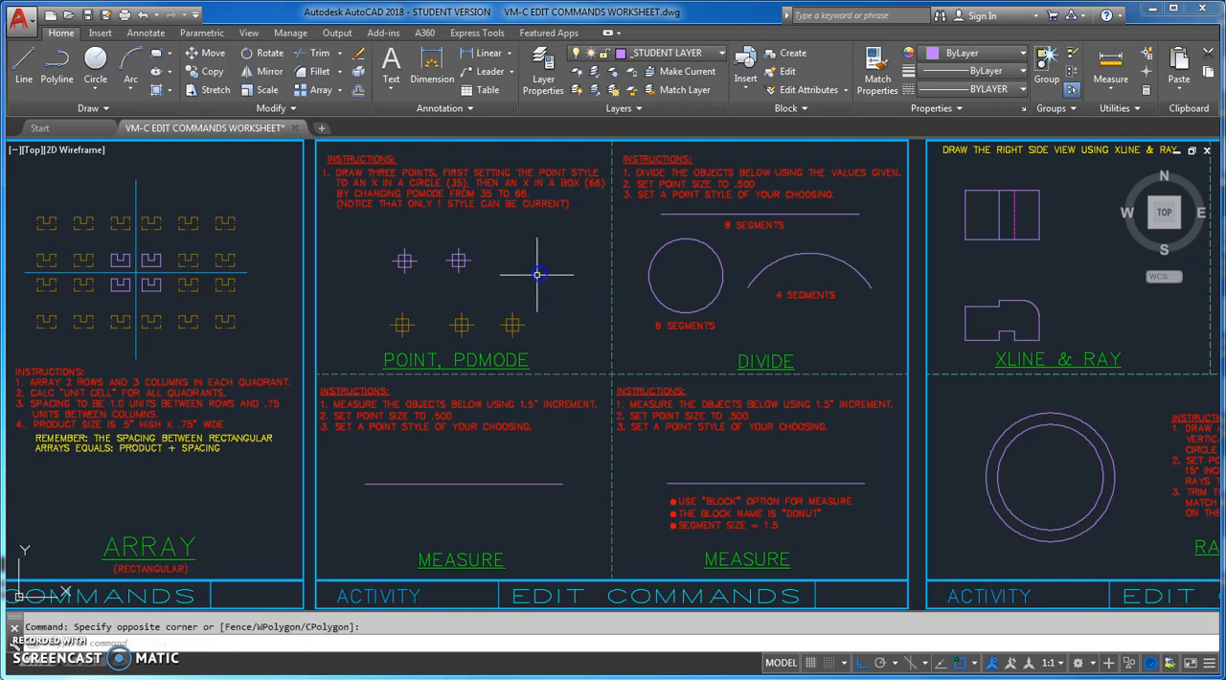
pyautogui.press('Escape')
pyautogui.press('Return')
pyautogui.click(518, 259)
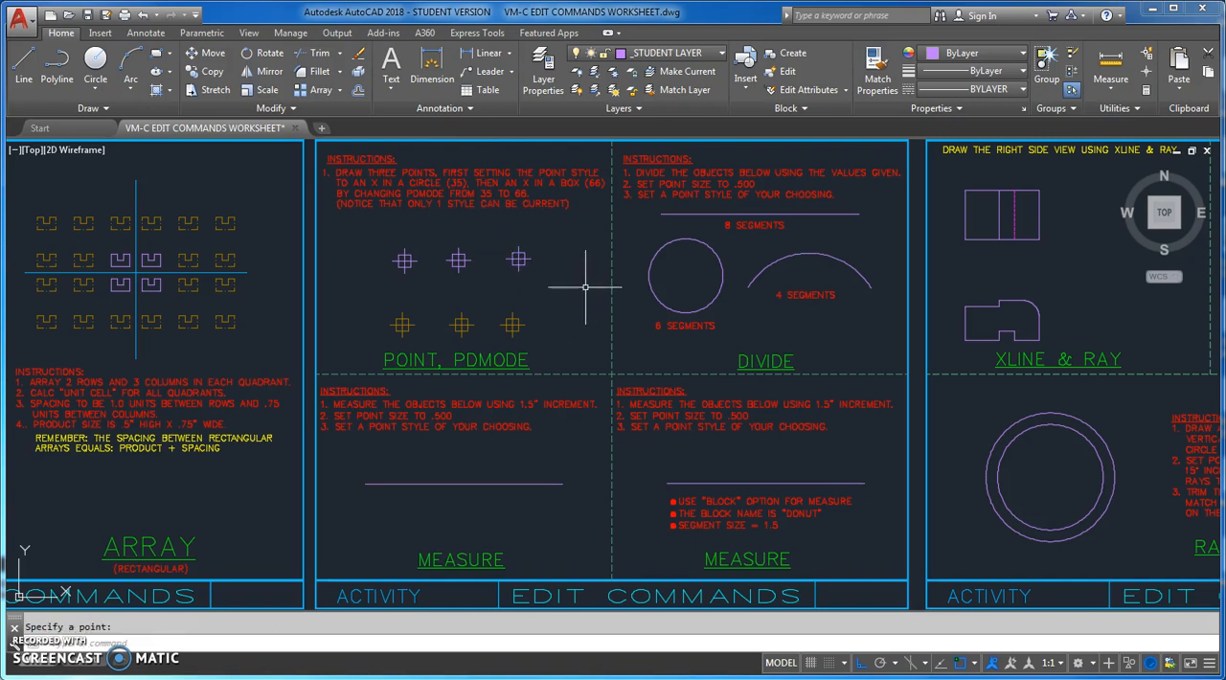
pyautogui.press('Escape')
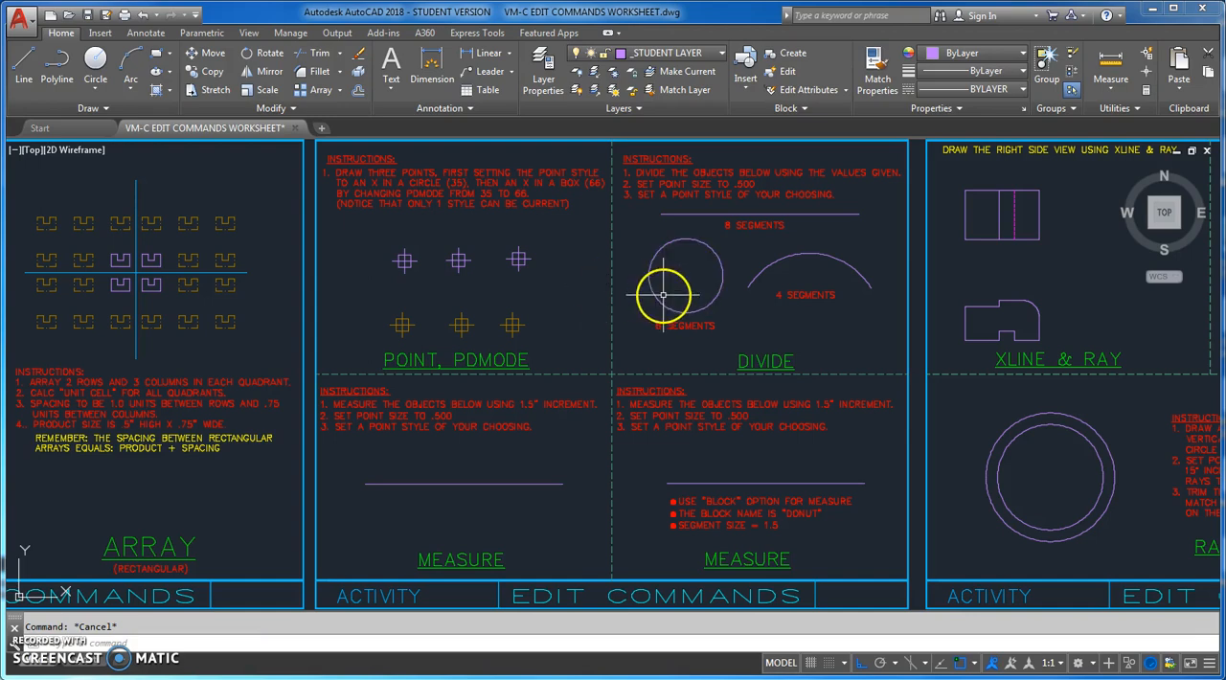
# Divide the horizontal line in the DIVIDE exercise into 8 segments
pyautogui.moveTo(751, 333); pyautogui.dragTo(649, 340, button='middle')
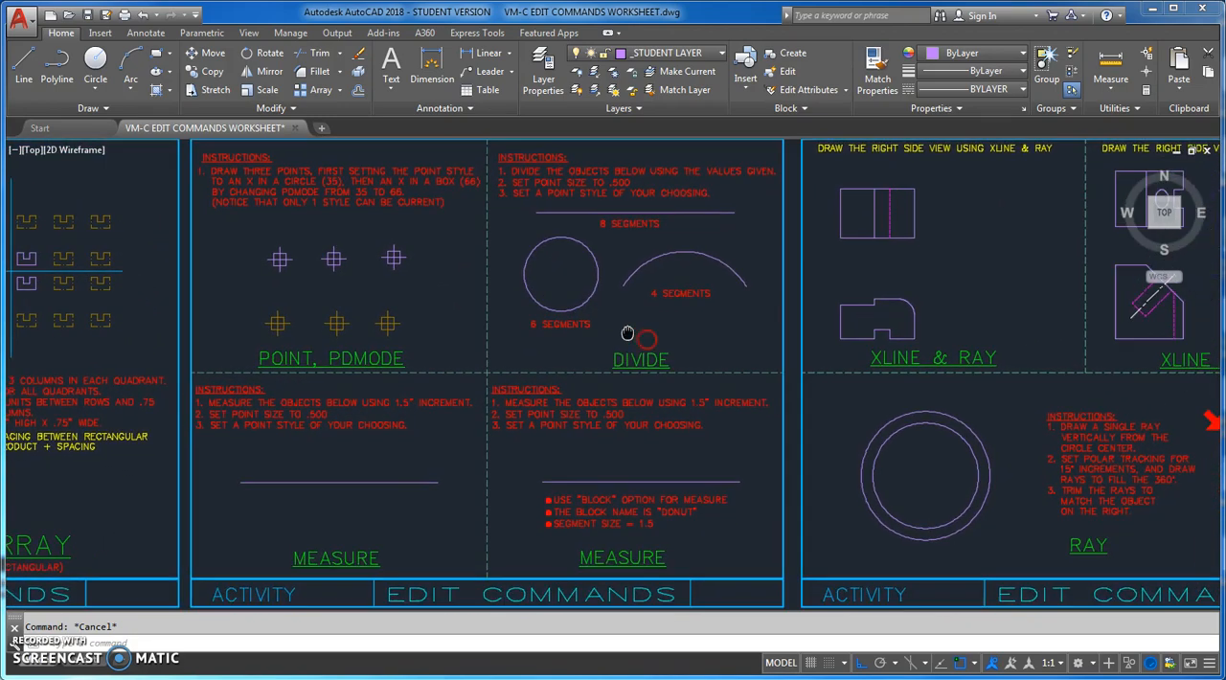
pyautogui.scroll(2, 613, 224)
pyautogui.moveTo(613, 225); pyautogui.dragTo(572, 307, button='middle')
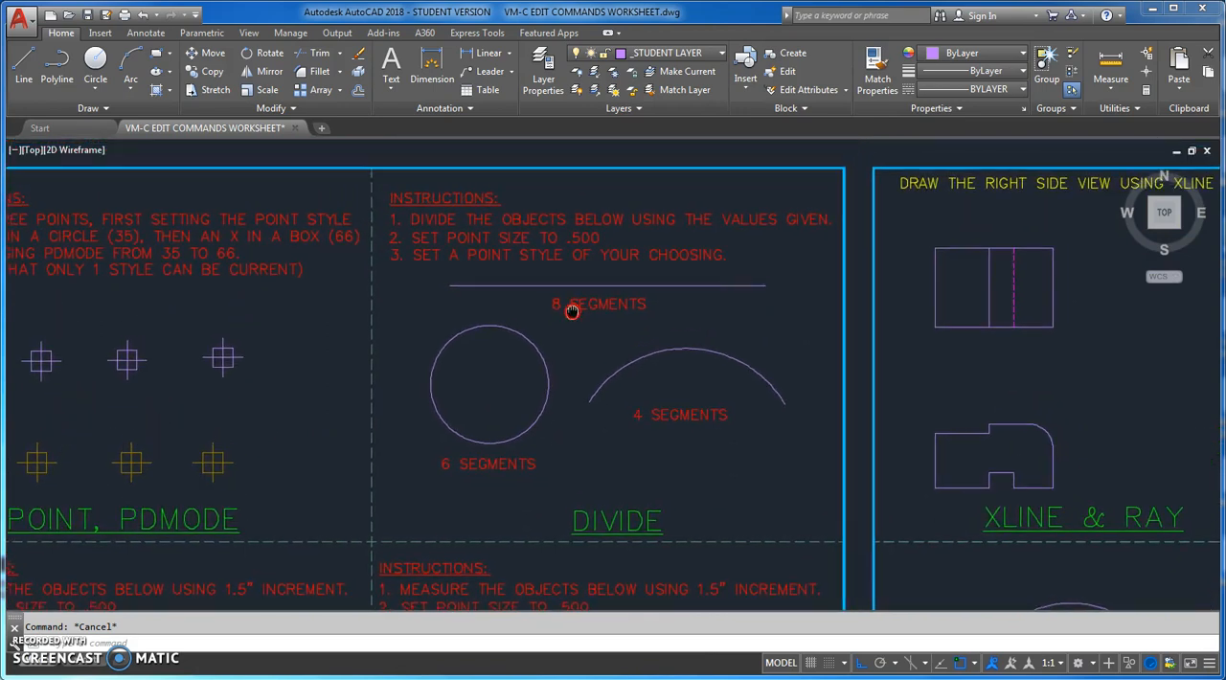
pyautogui.moveTo(755, 468); pyautogui.dragTo(756, 467, button='middle')
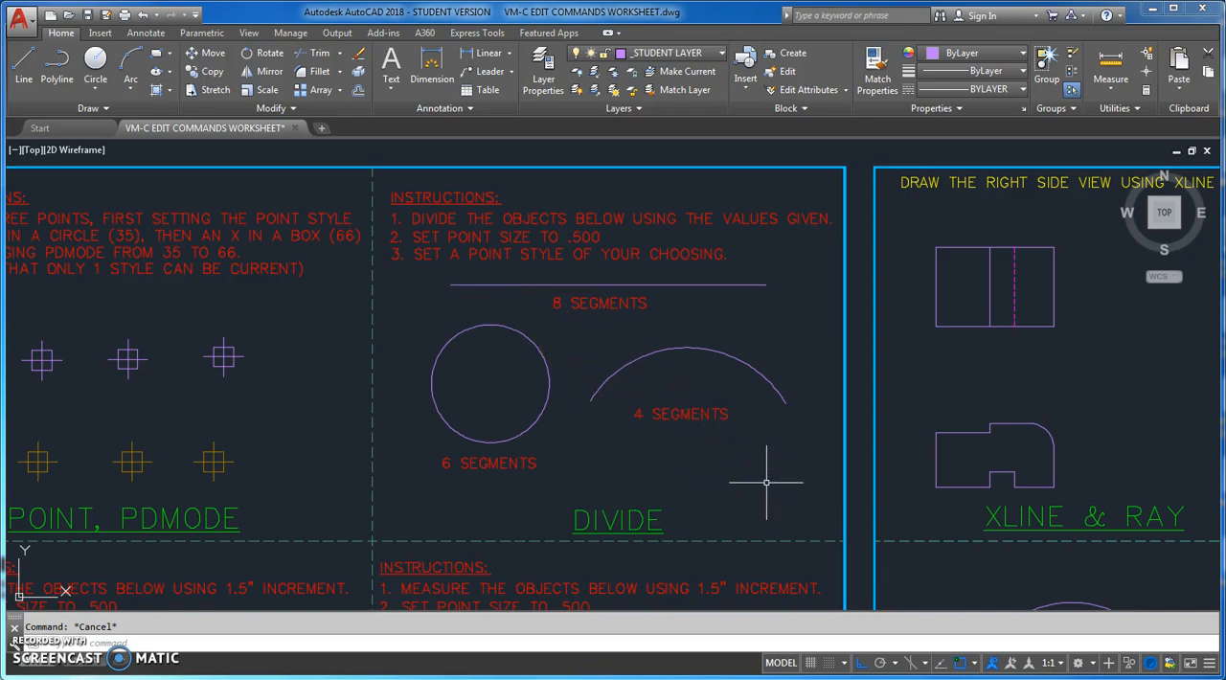
pyautogui.write('DIVIDE')
pyautogui.press('Return')
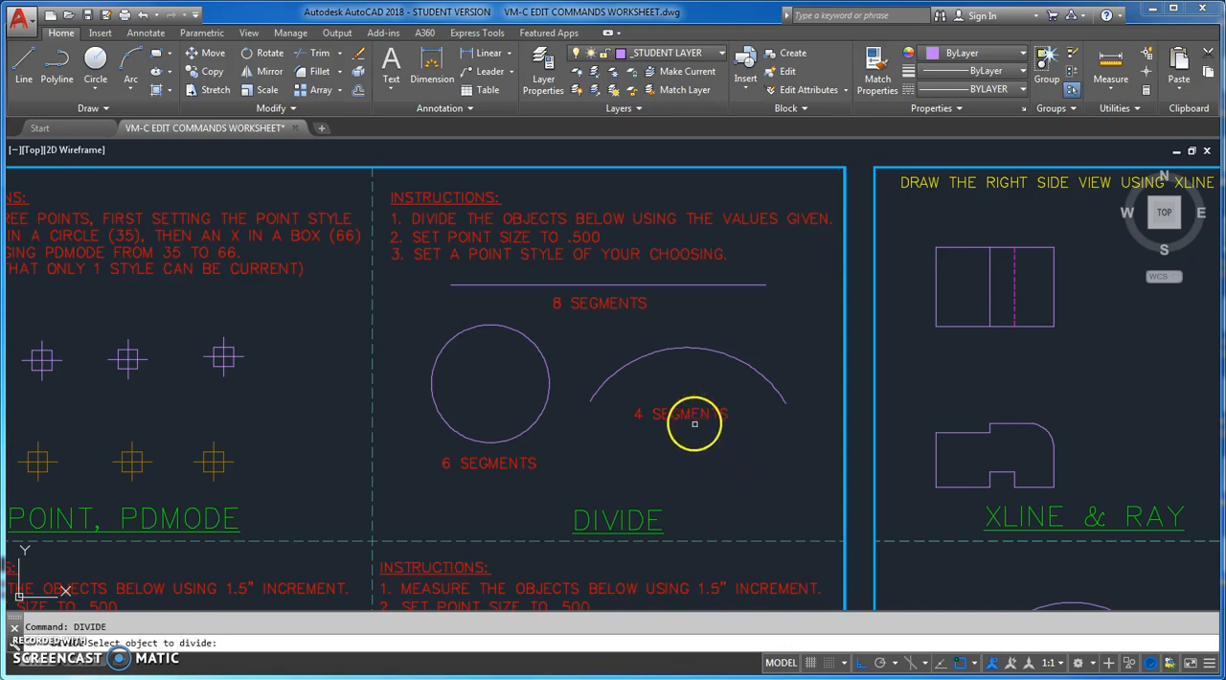
pyautogui.click(701, 285)
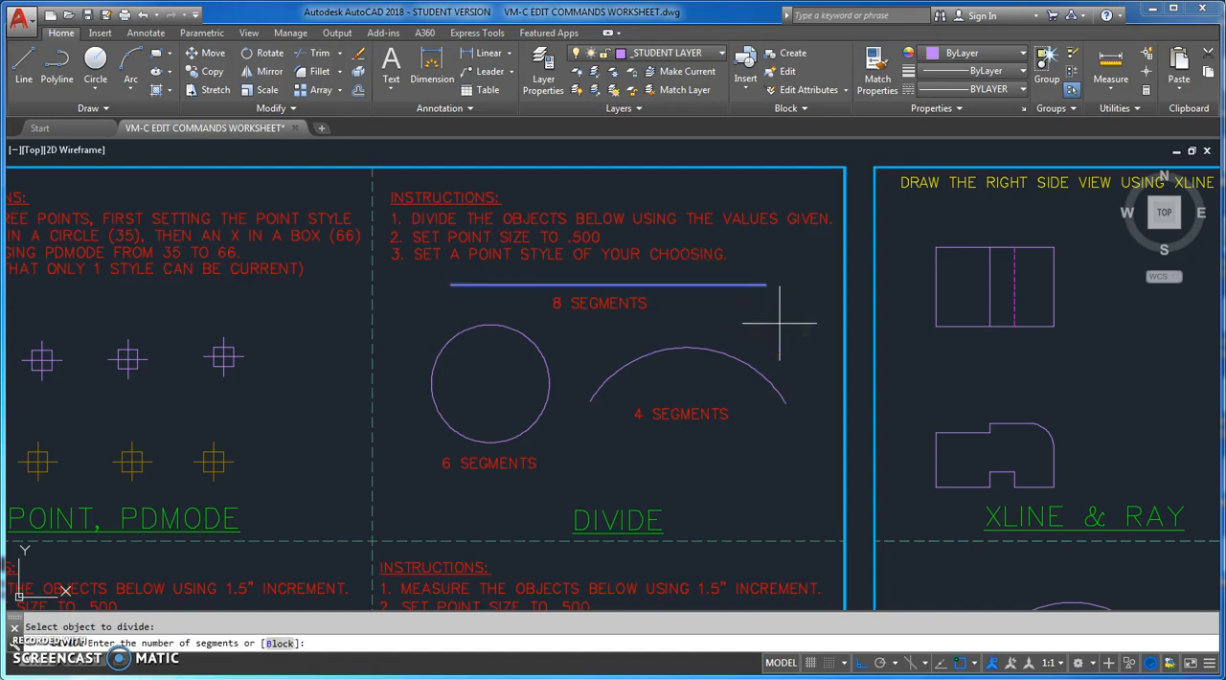
pyautogui.write('8')
pyautogui.press('Return')
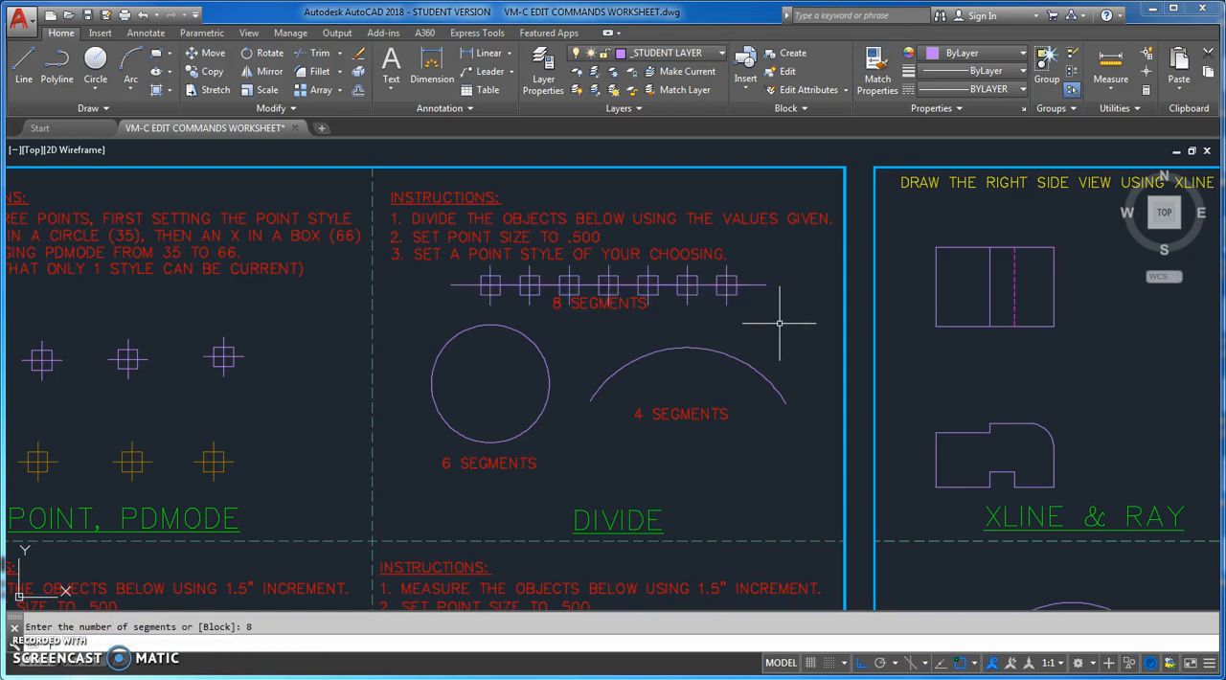
# Divide the circle in the DIVIDE exercise into 6 segments
pyautogui.press('Return')
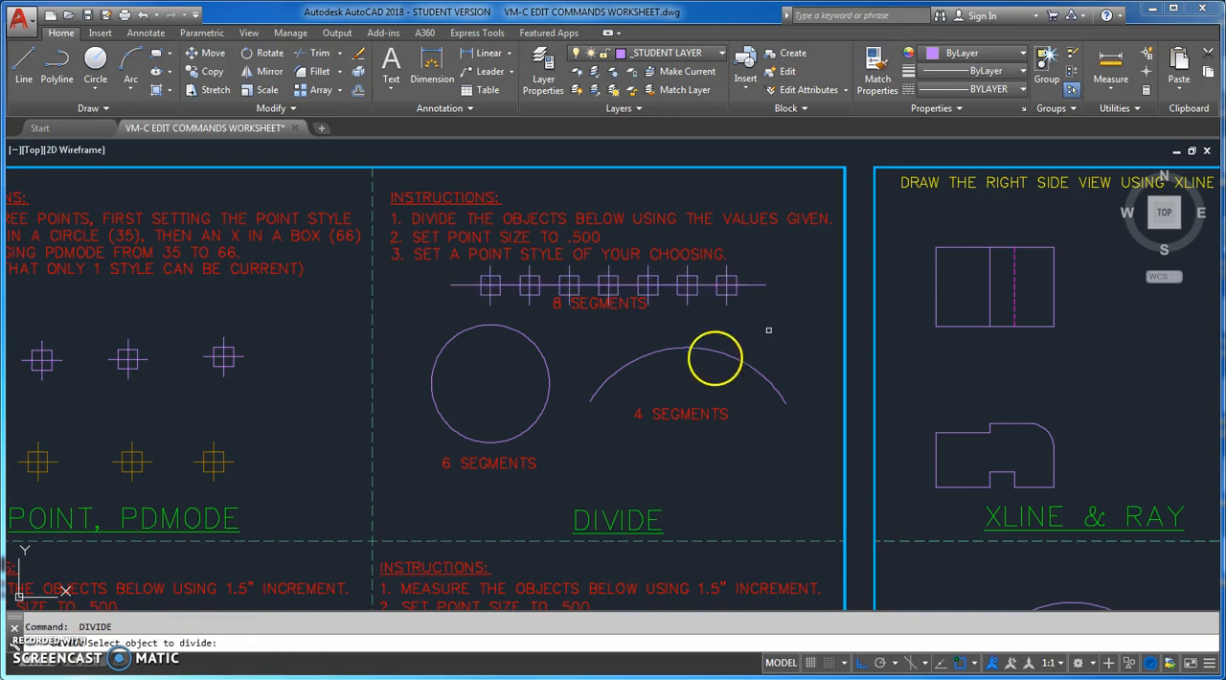
pyautogui.click(441, 346)
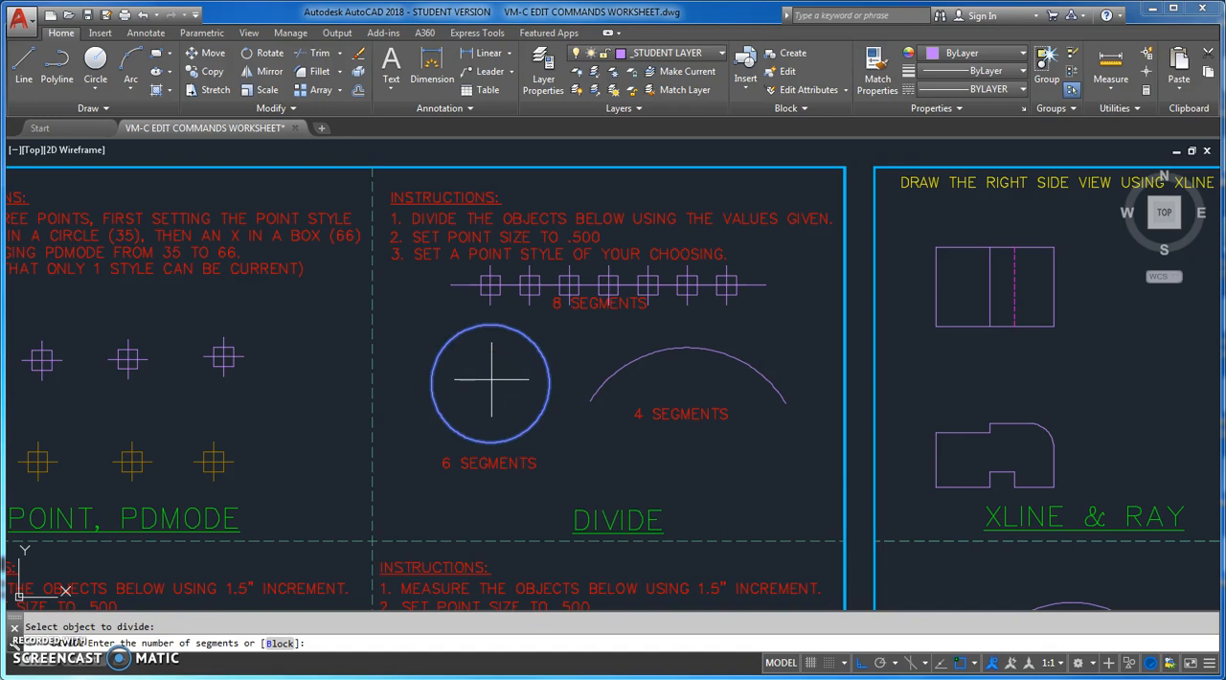
pyautogui.write('6')
pyautogui.press('Return')
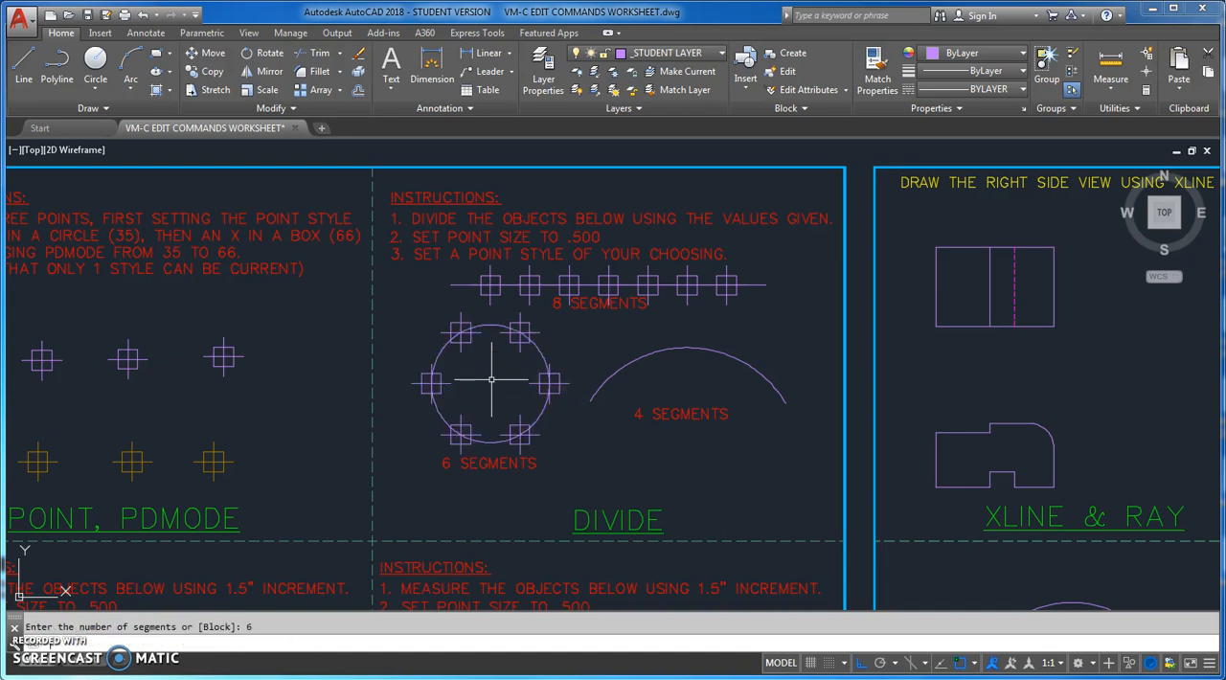
# Divide the arc in the DIVIDE exercise into 4 segments
pyautogui.press('Return')
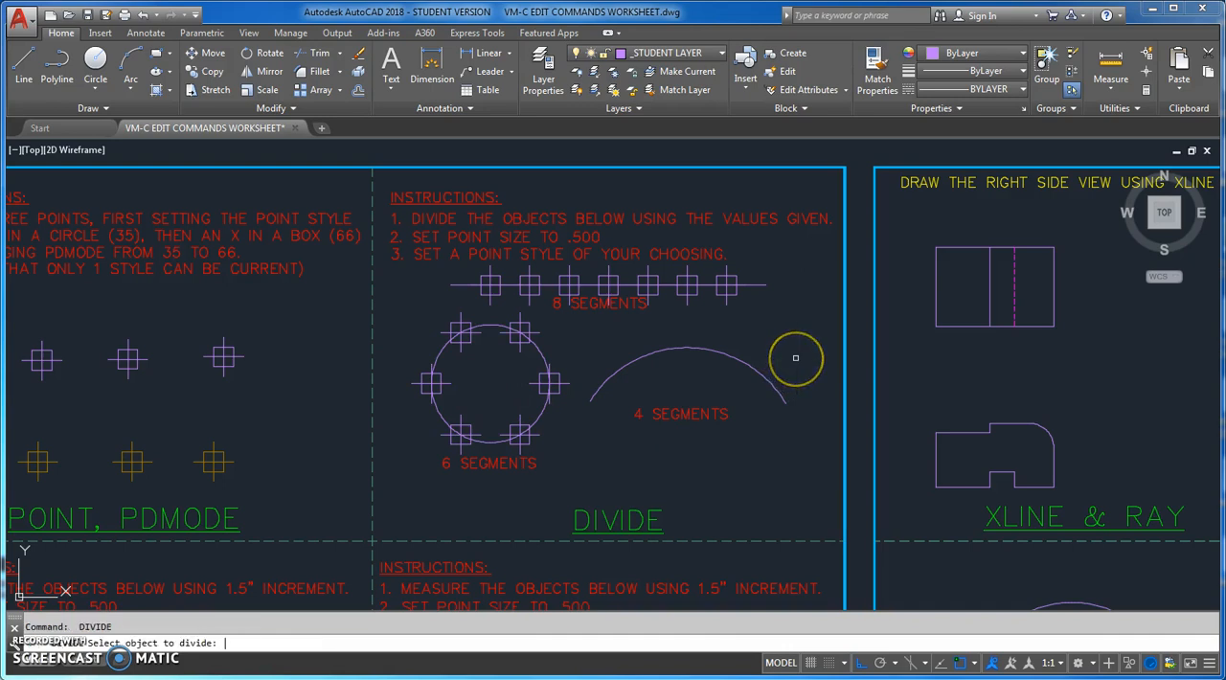
pyautogui.click(717, 351)
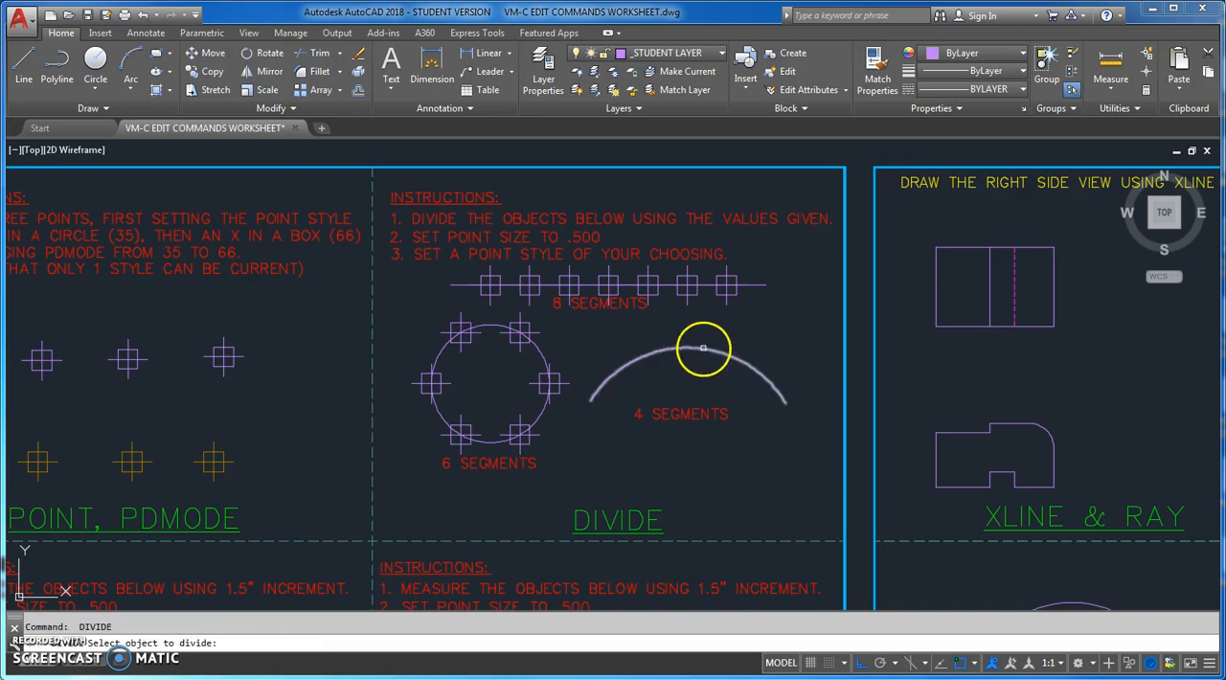
pyautogui.click(764, 467)
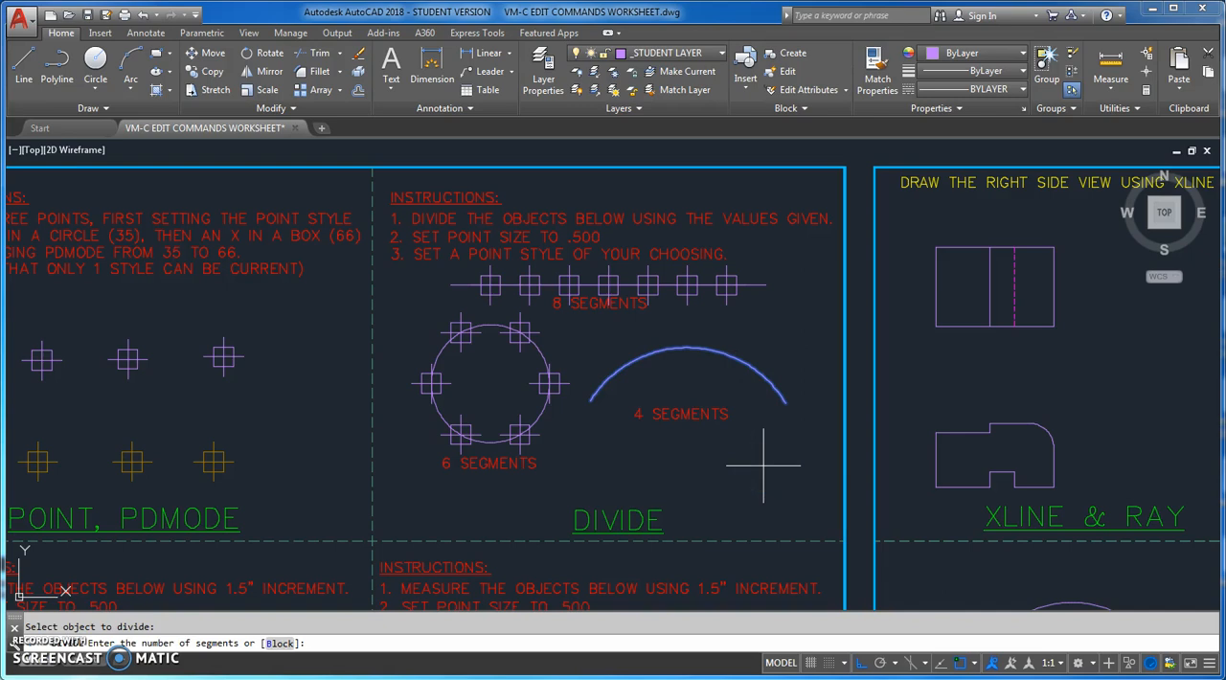
pyautogui.write('4')
pyautogui.press('Return')
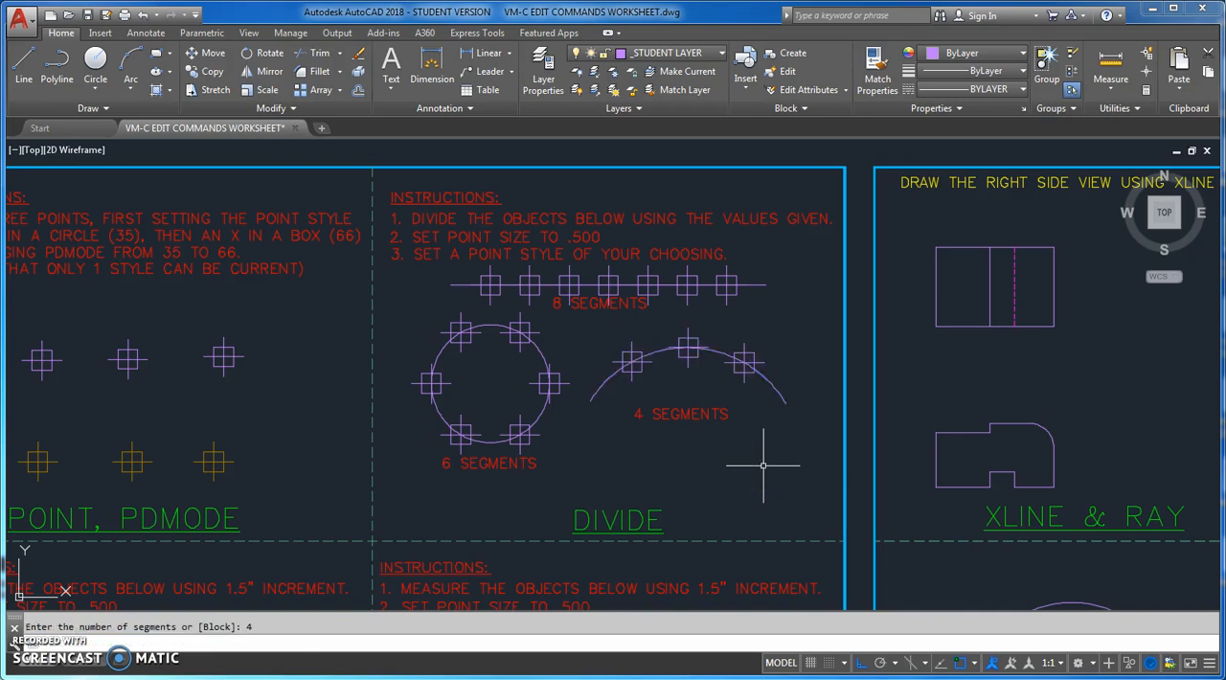
pyautogui.click(730, 465)
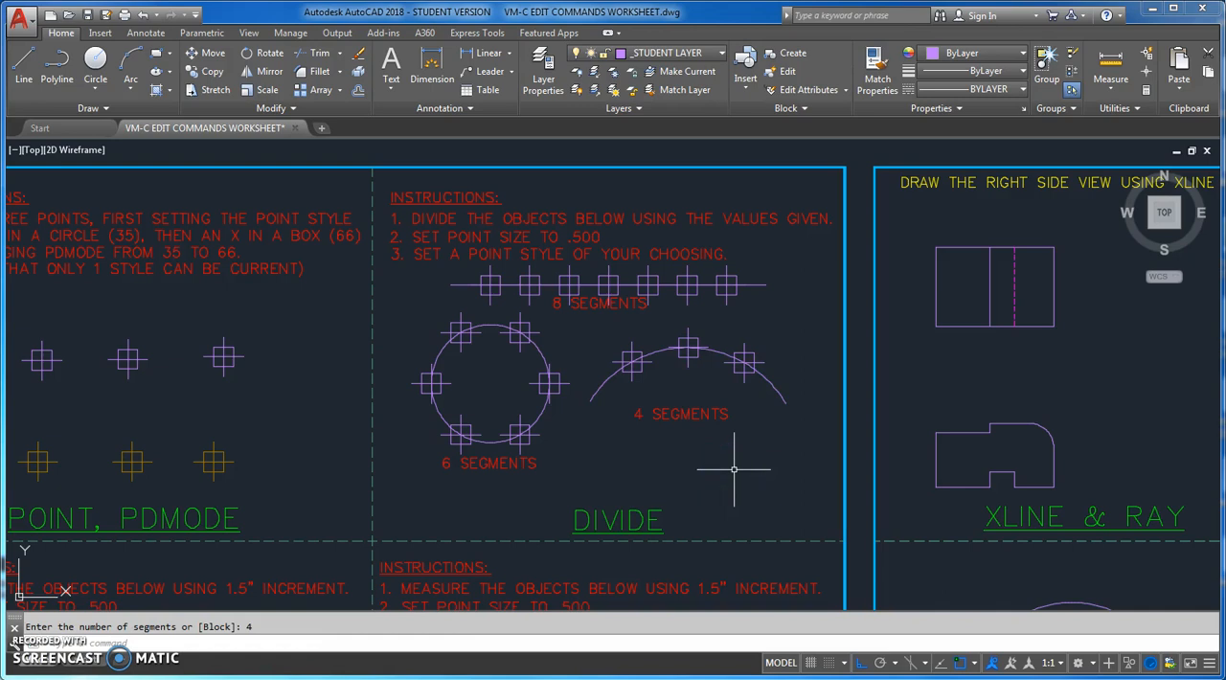
# Place measure points at 1.5 intervals from the left end of the line in the first MEASURE exercise, and undo them
pyautogui.moveTo(734, 469)
pyautogui.mouseDown(button='middle')
pyautogui.moveTo(770, 392)
pyautogui.moveTo(941, 211)
pyautogui.moveTo(1034, 163)
pyautogui.moveTo(1043, 143)
pyautogui.mouseUp(button='middle')
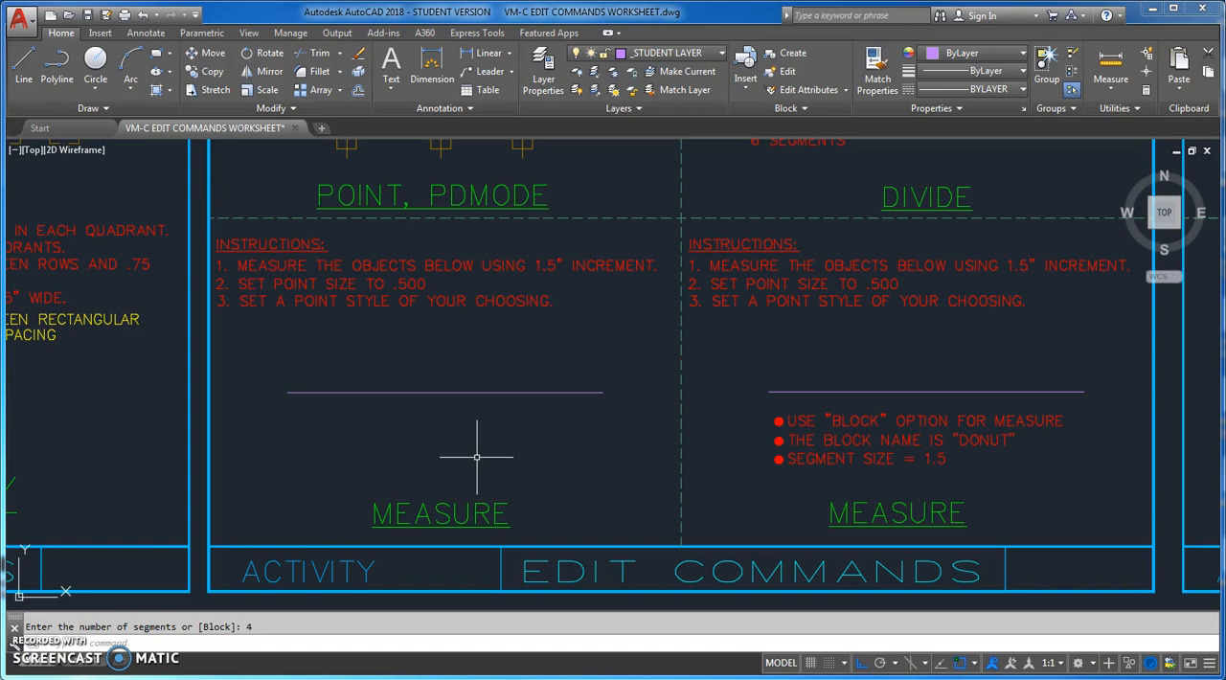
pyautogui.write('measure')
pyautogui.press('Return')
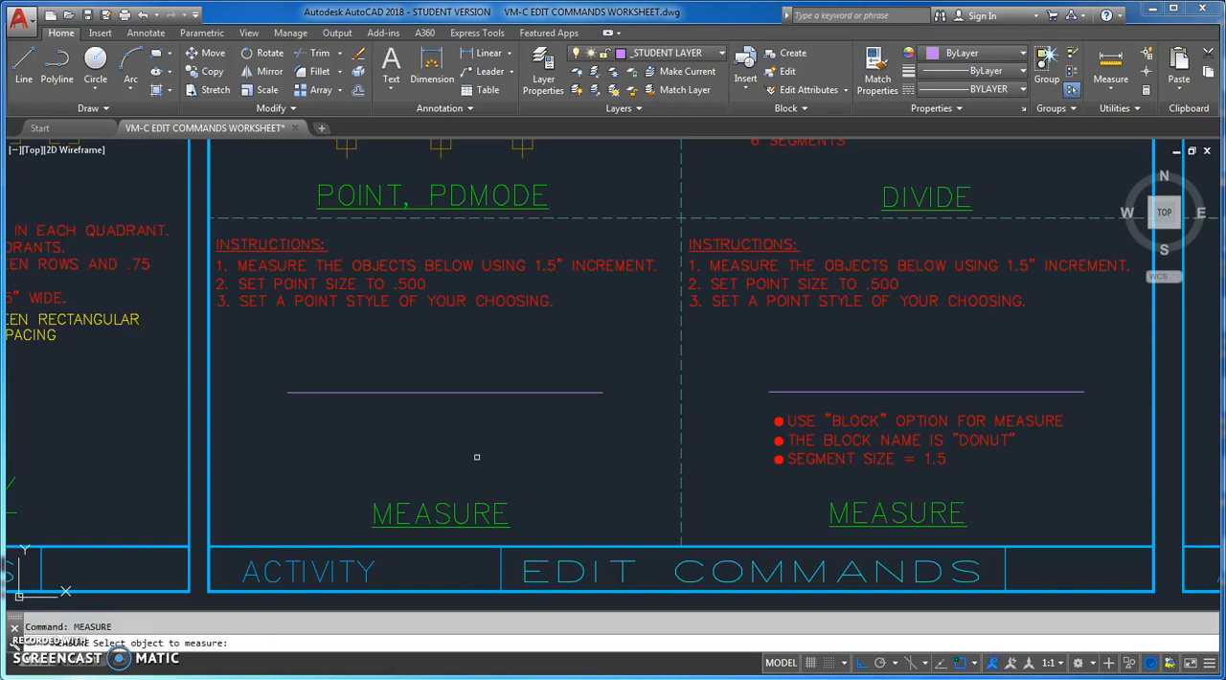
pyautogui.click(371, 394)
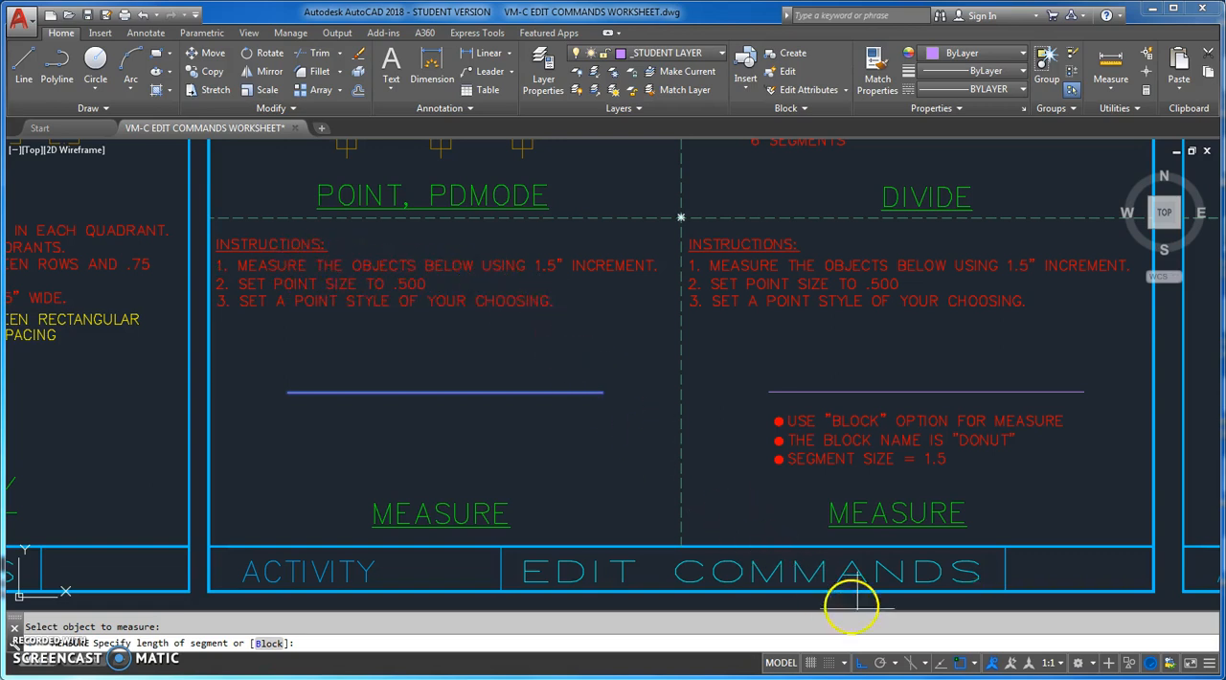
pyautogui.click(961, 662)
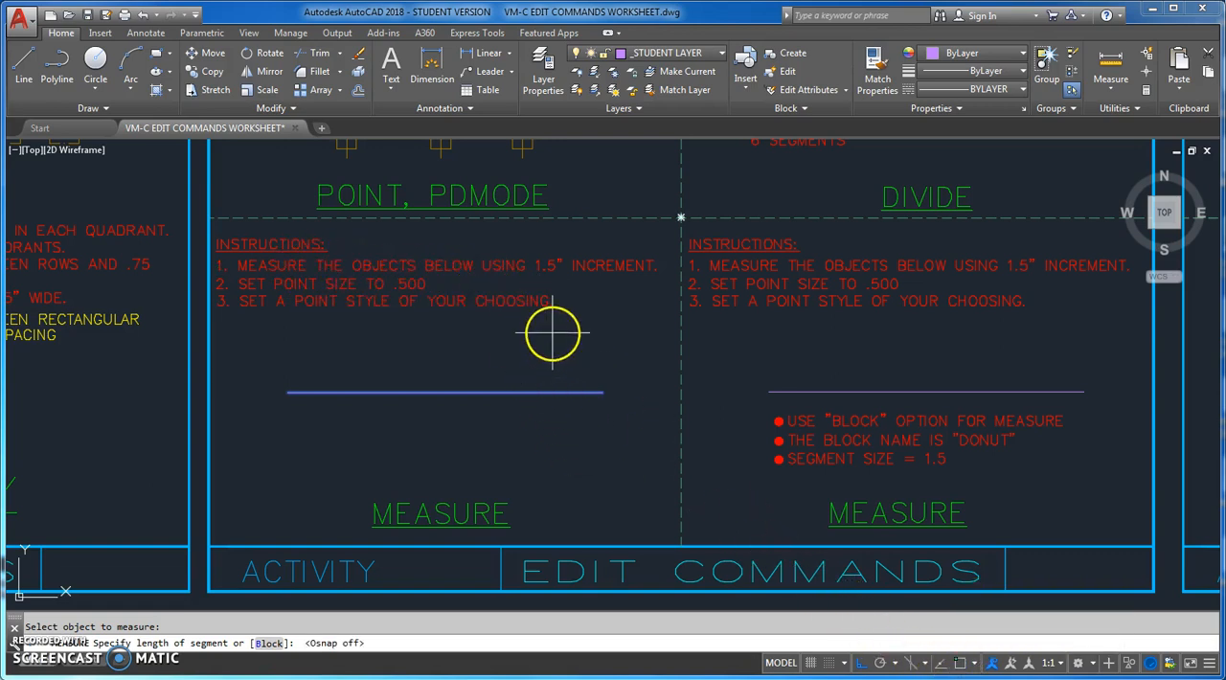
pyautogui.write('1.5')
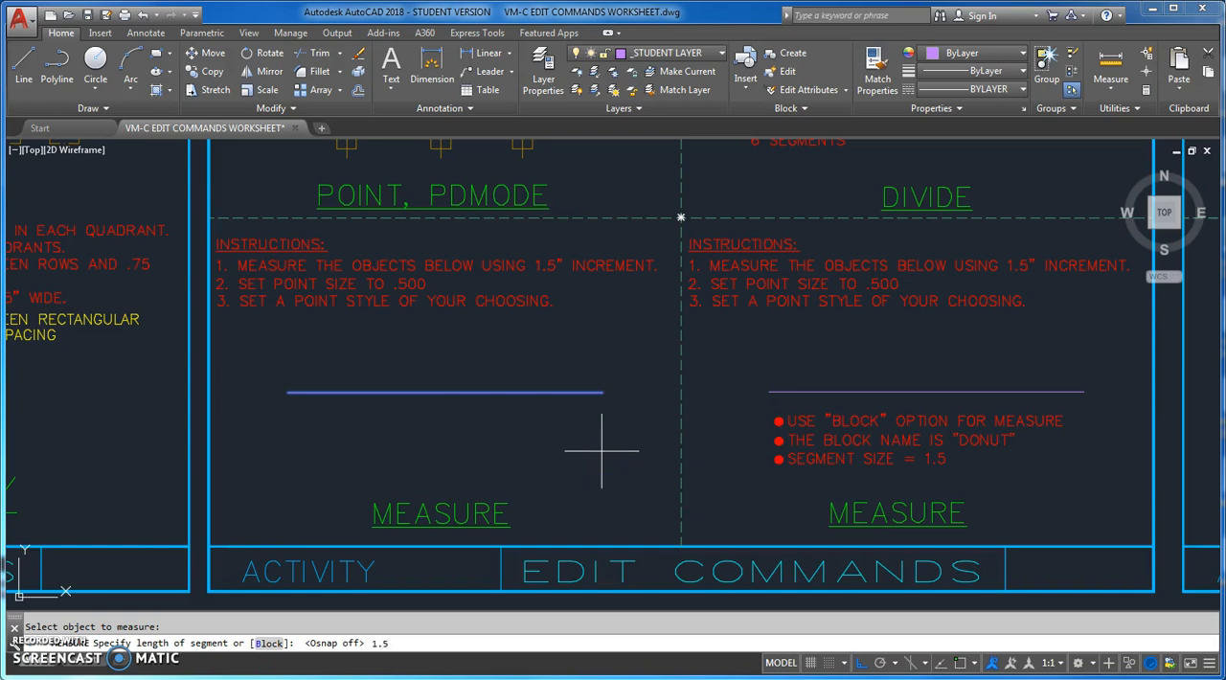
pyautogui.press('Return')
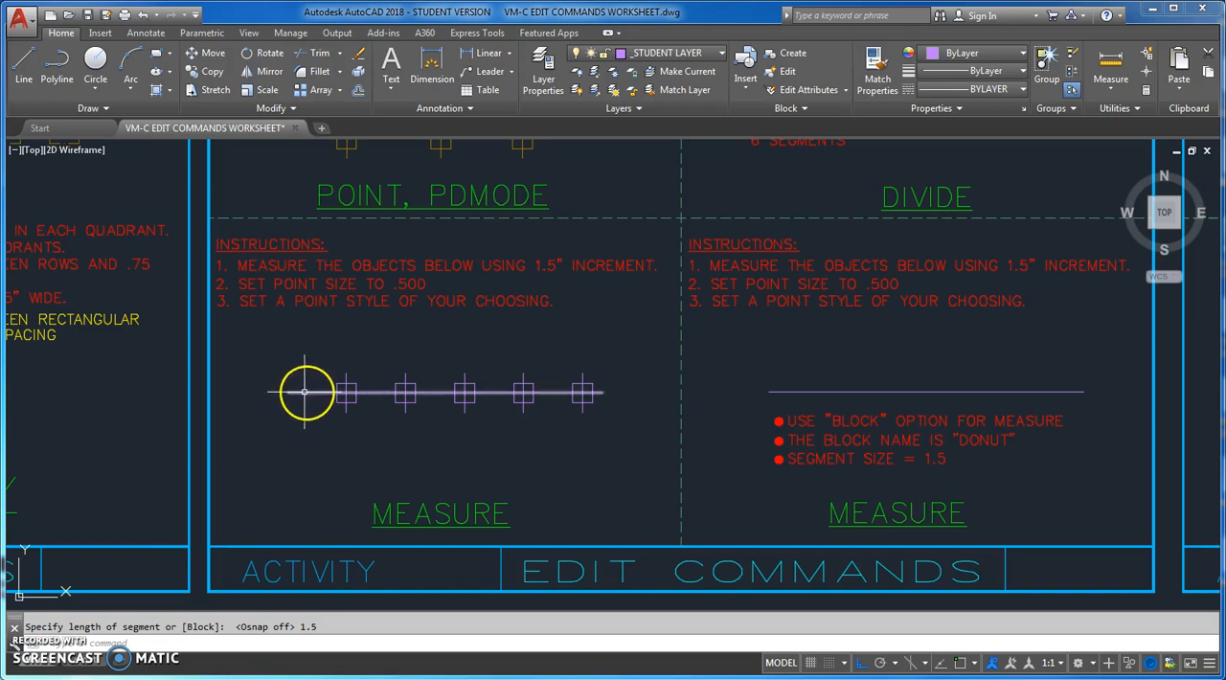
pyautogui.click(141, 16)
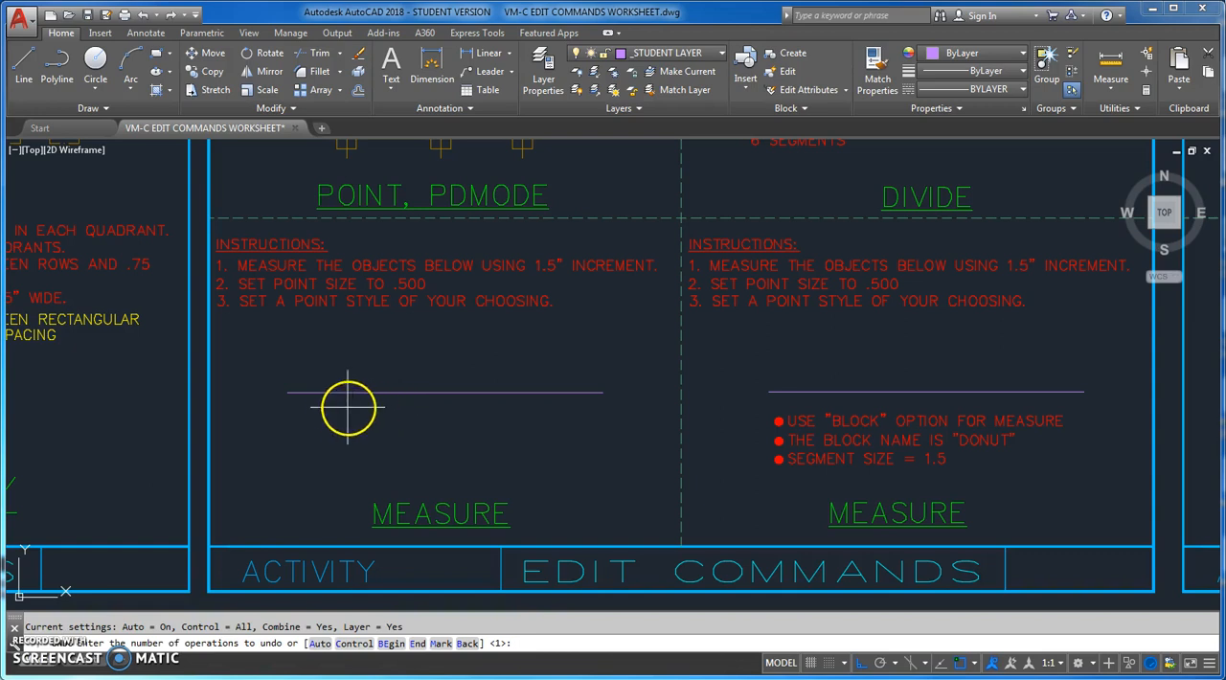
pyautogui.press('Escape')
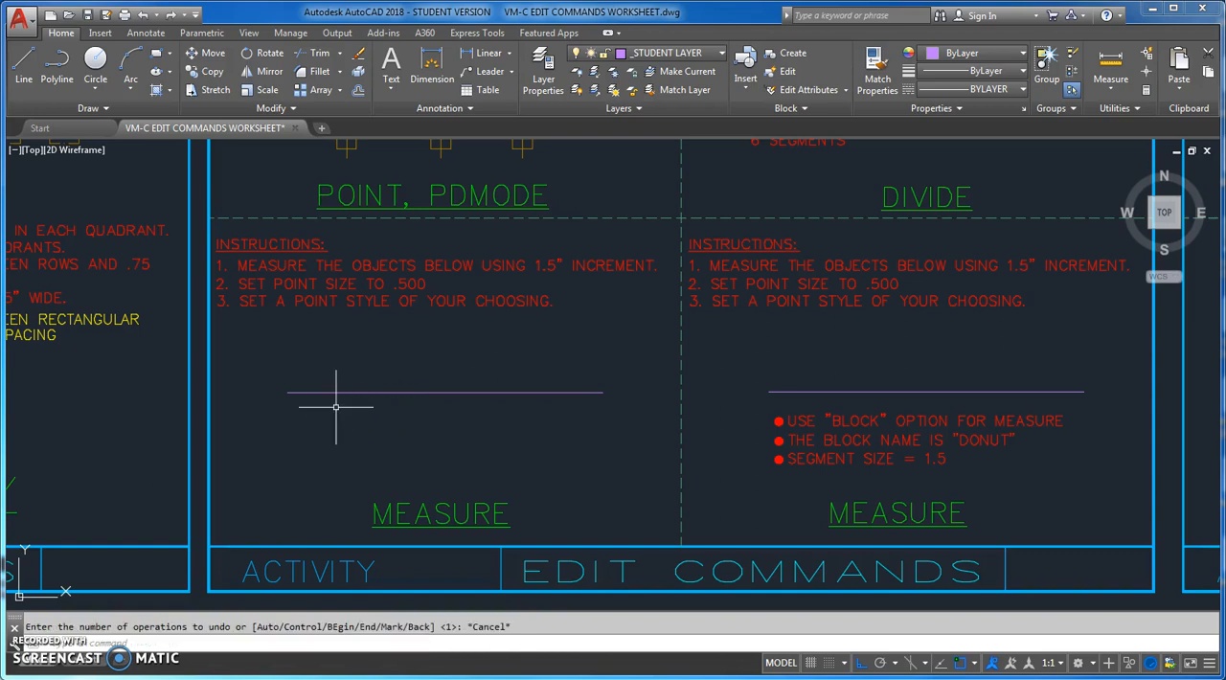
# Place measure points at 1.5 intervals along the first MEASURE exercise's line, starting from its right end
pyautogui.write('measure')
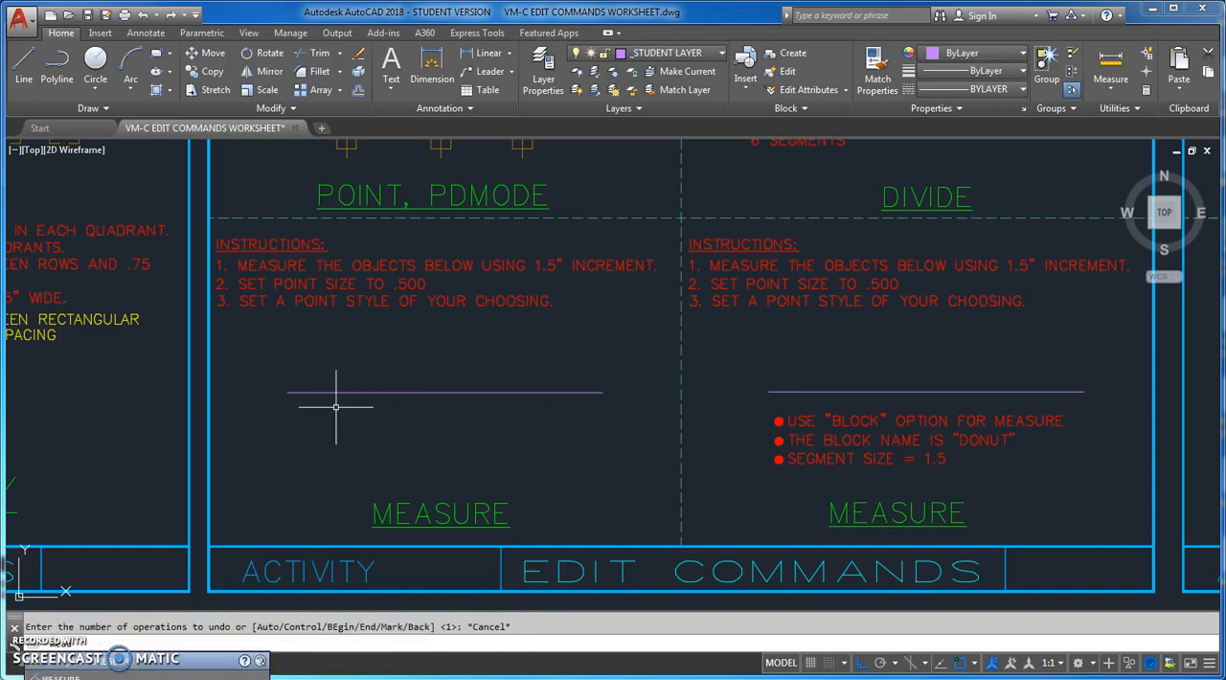
pyautogui.press('Return')
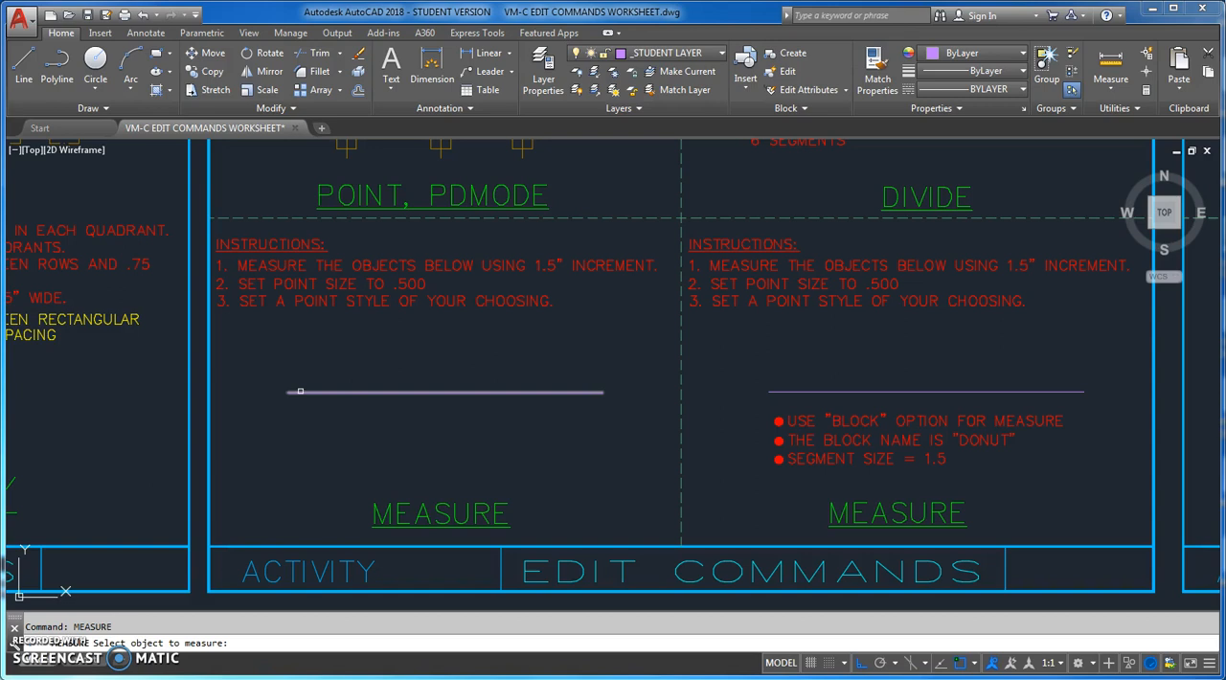
pyautogui.click(594, 393)
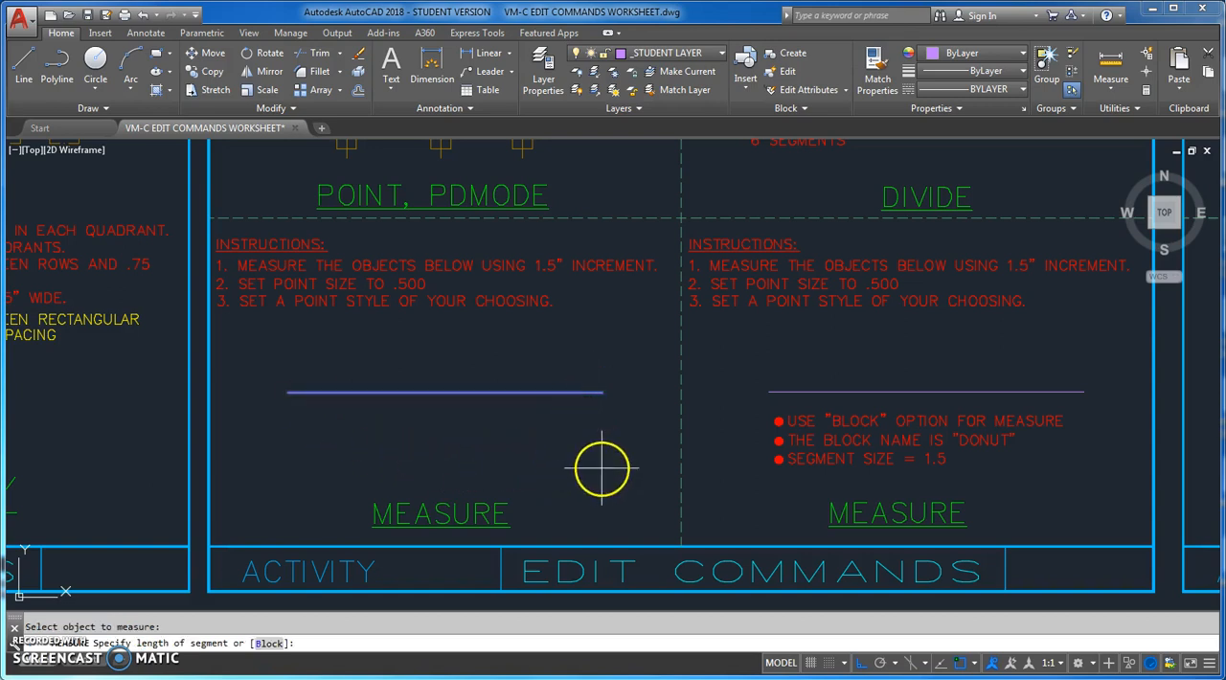
pyautogui.write('1.5')
pyautogui.press('Return')
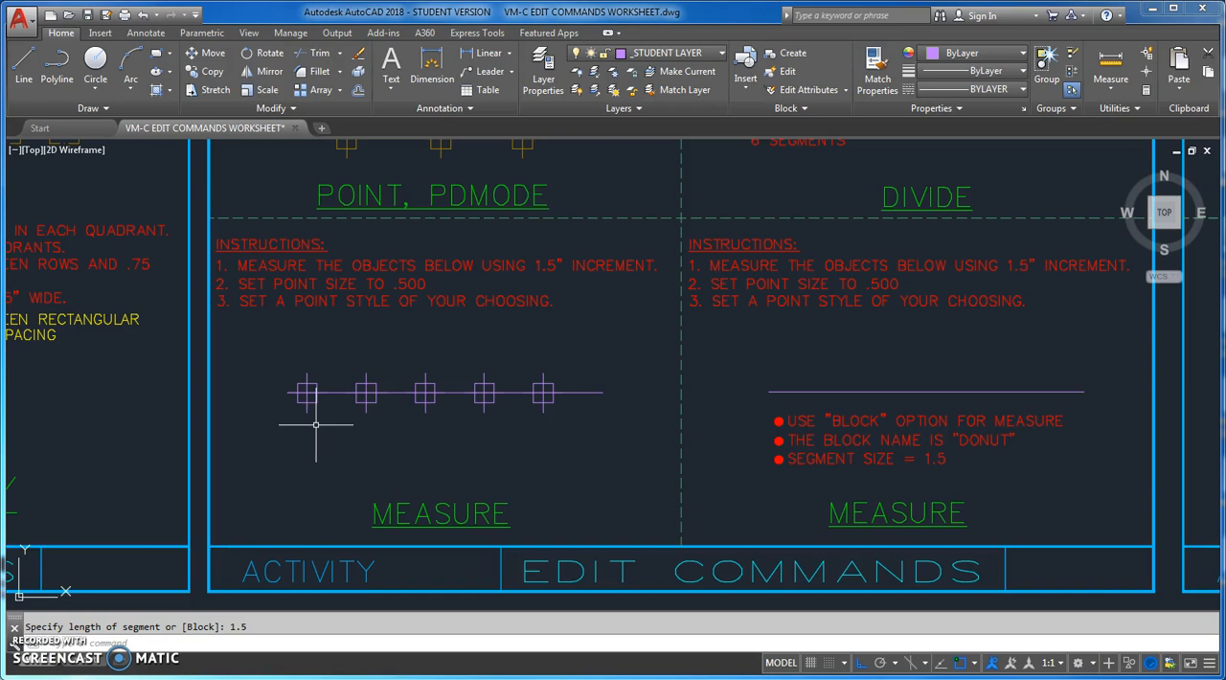
# Measure the line in the second MEASURE exercise with object snap off, inserting the "donut" block aligned with the object every 1.5
pyautogui.moveTo(838, 348); pyautogui.dragTo(629, 342, button='middle')
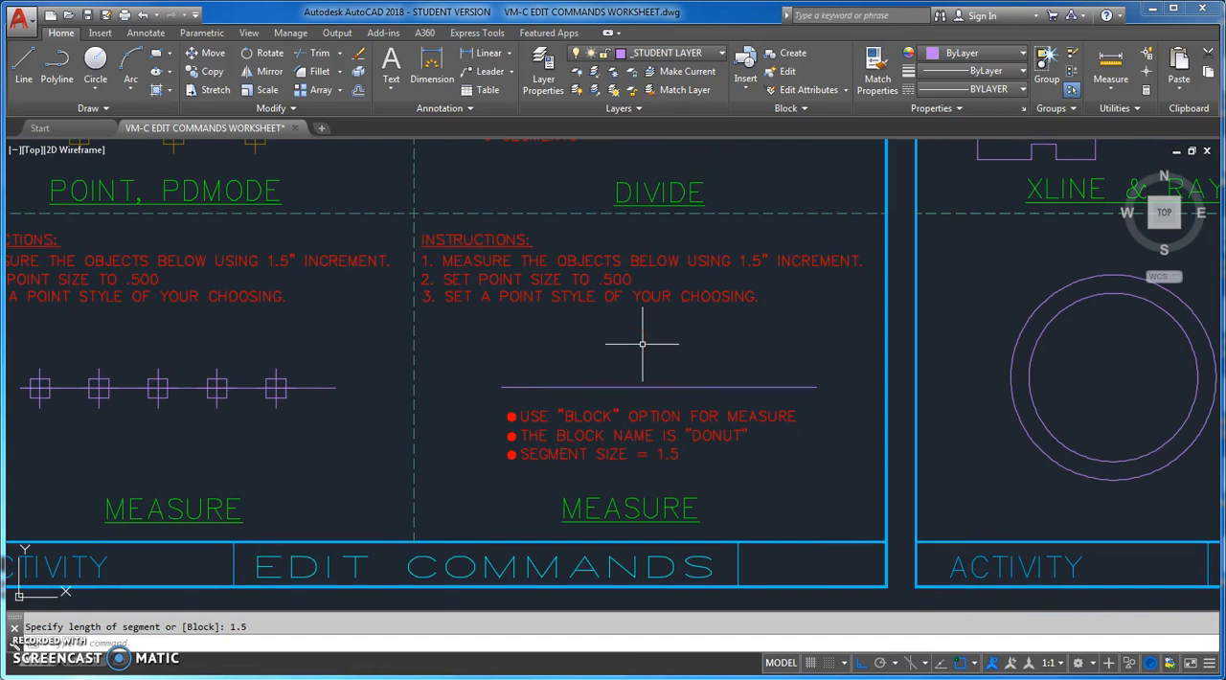
pyautogui.write('MEASURE')
pyautogui.press('Return')
pyautogui.click(651, 387)
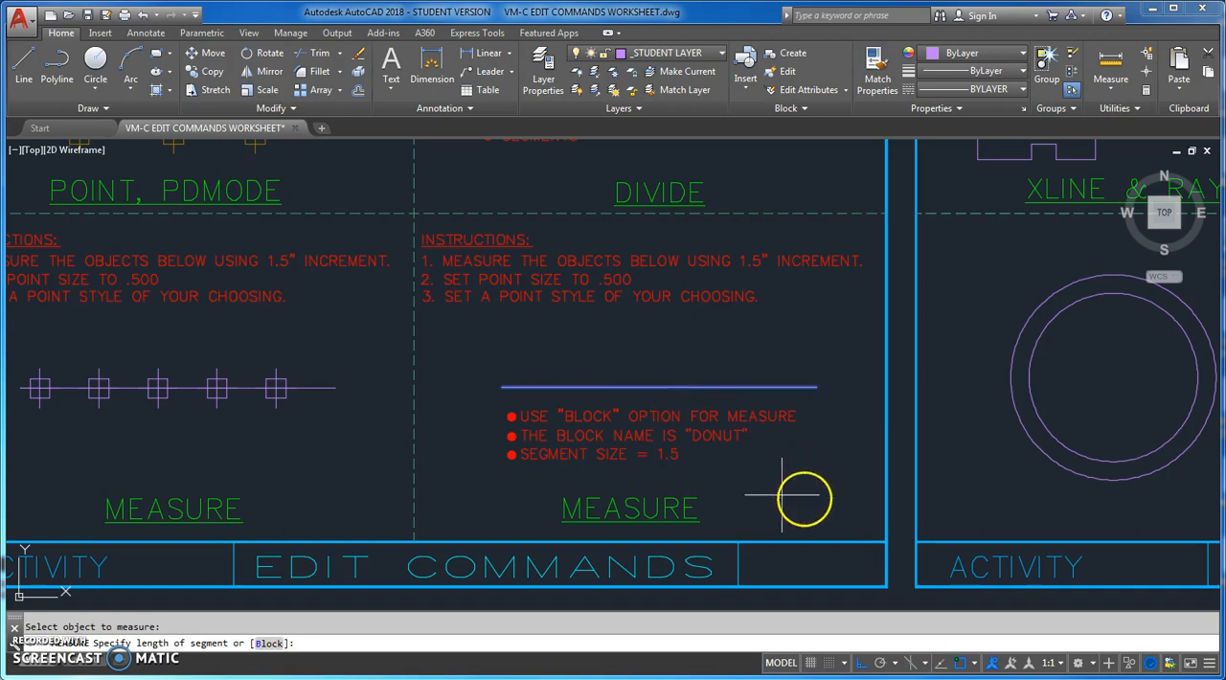
pyautogui.click(958, 662)
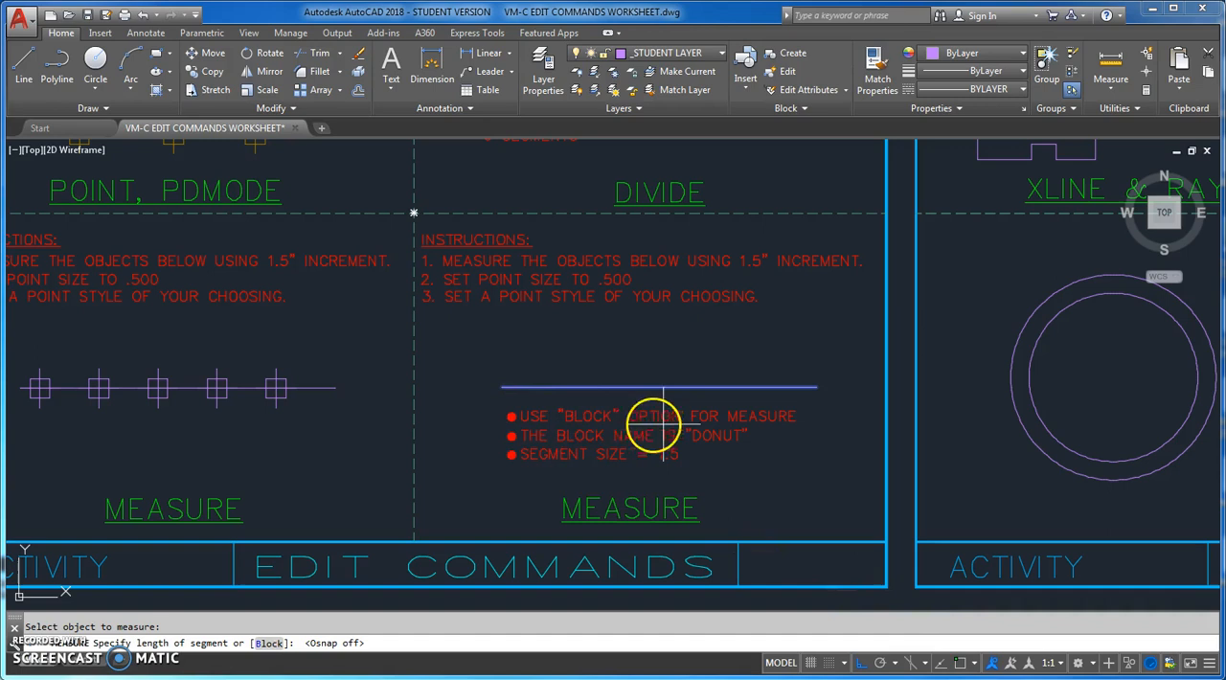
pyautogui.click(272, 642)
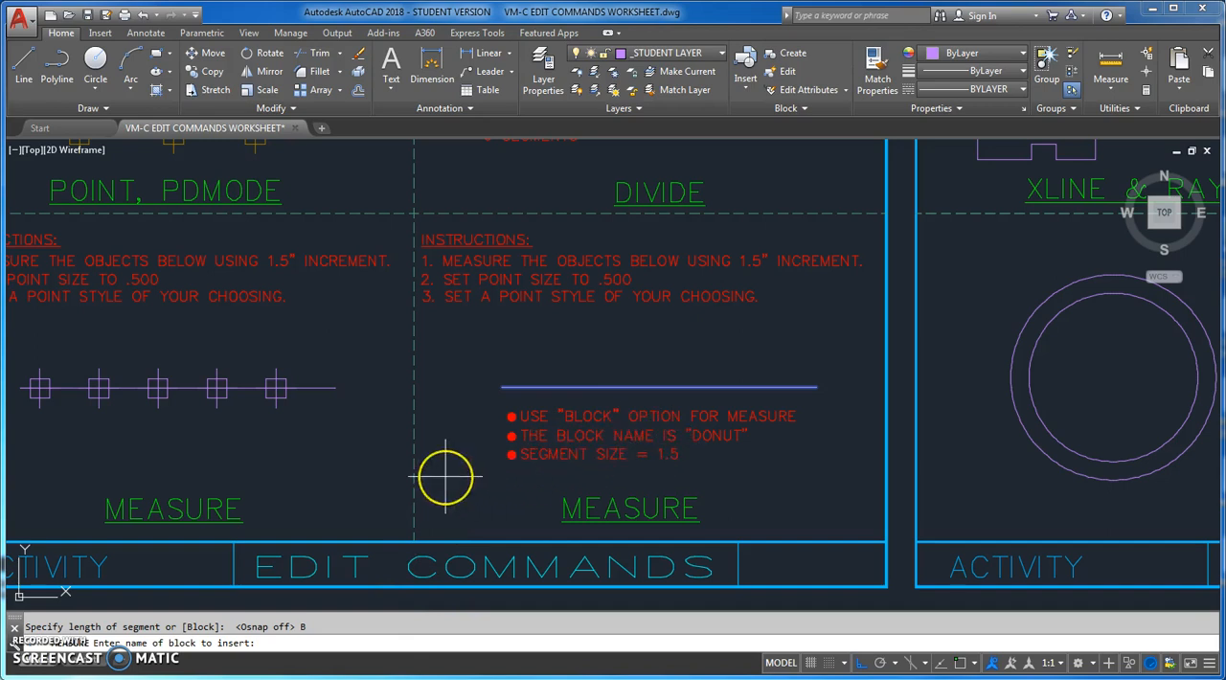
pyautogui.write('donut')
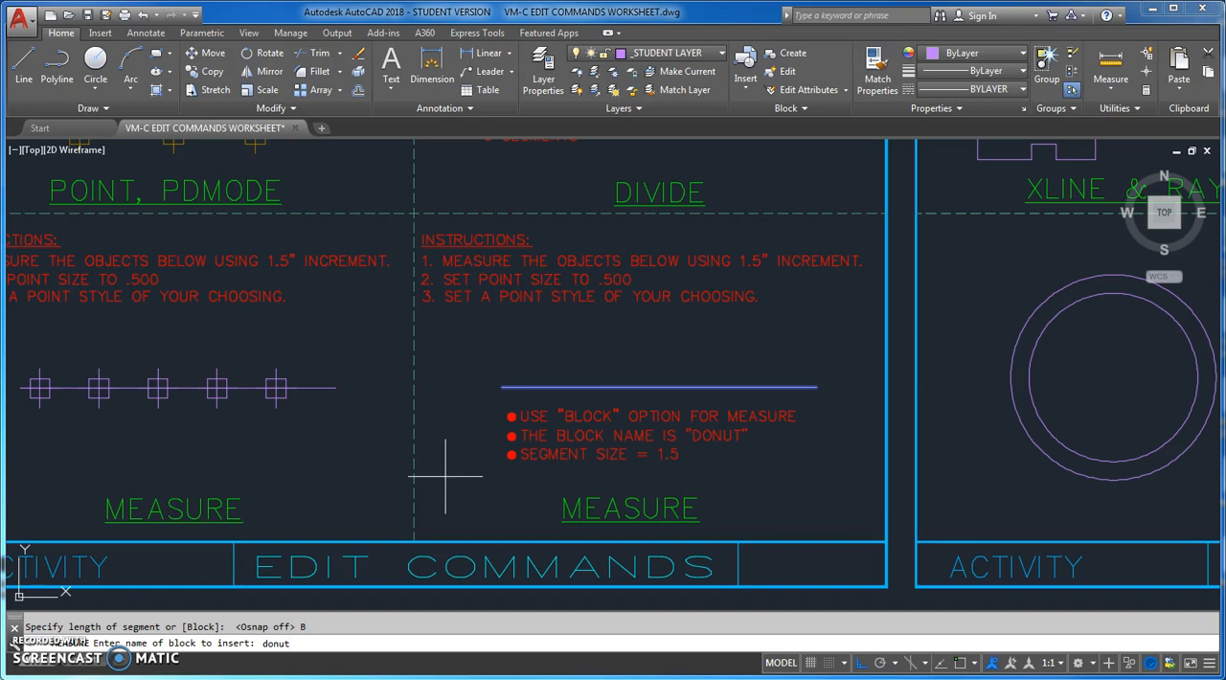
pyautogui.press('Return')
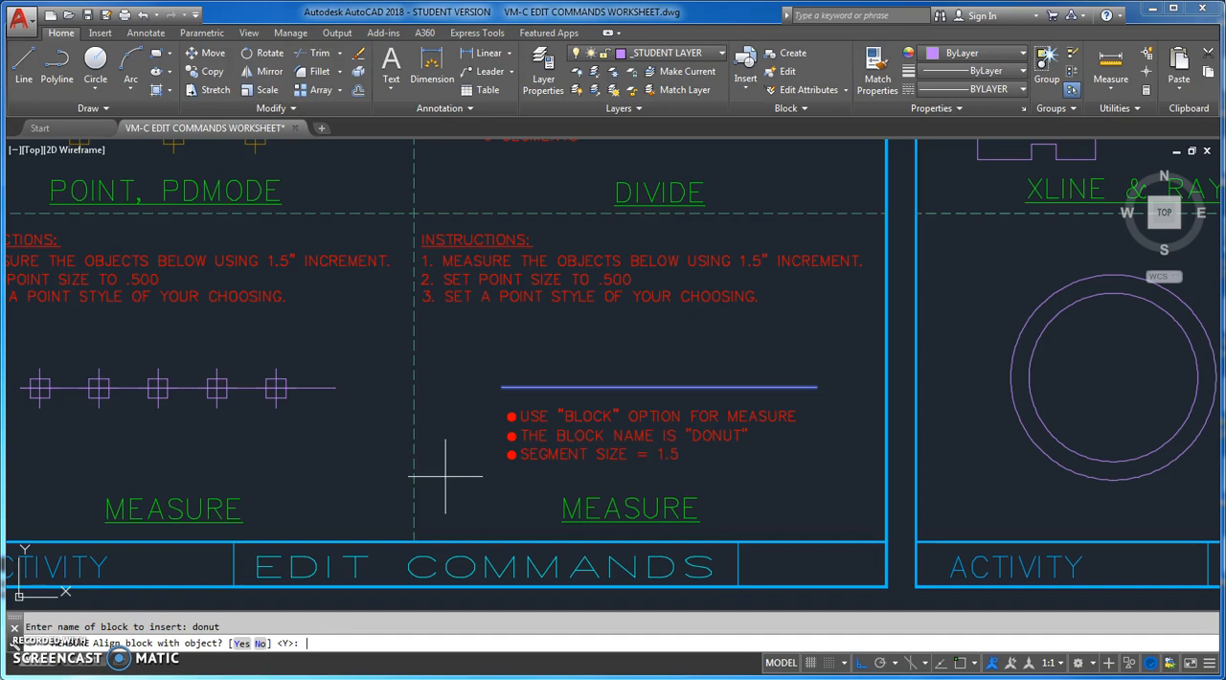
pyautogui.press('Return')
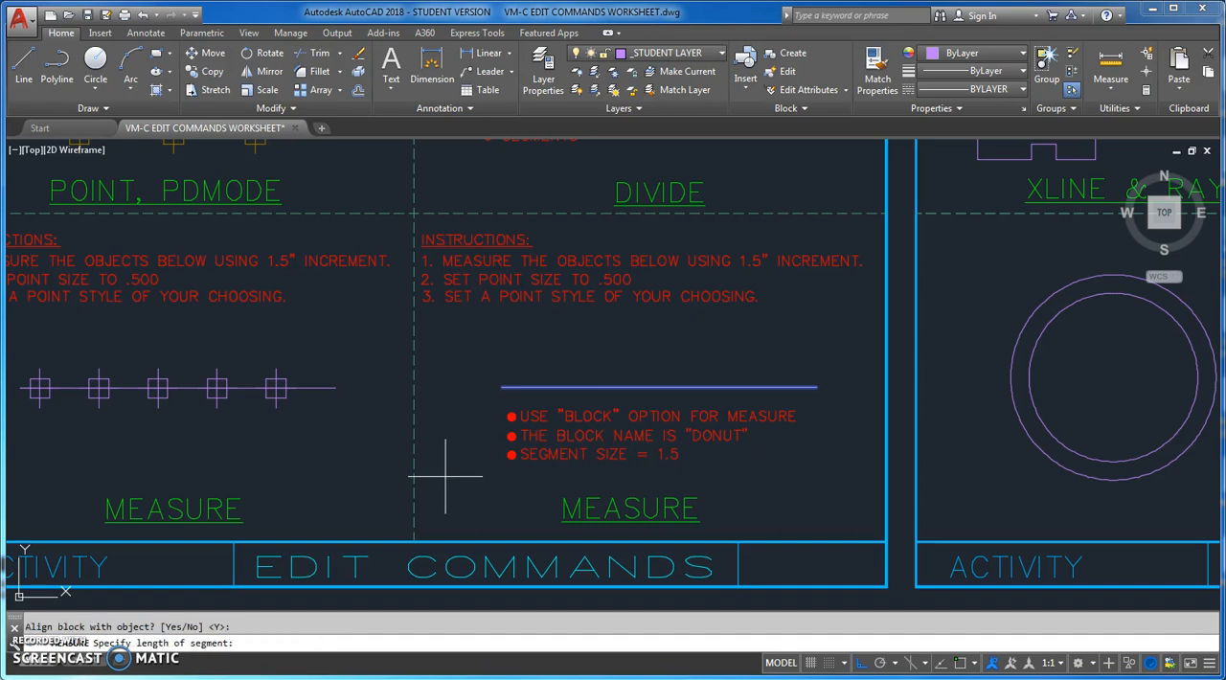
pyautogui.write('1.5')
pyautogui.press('Return')
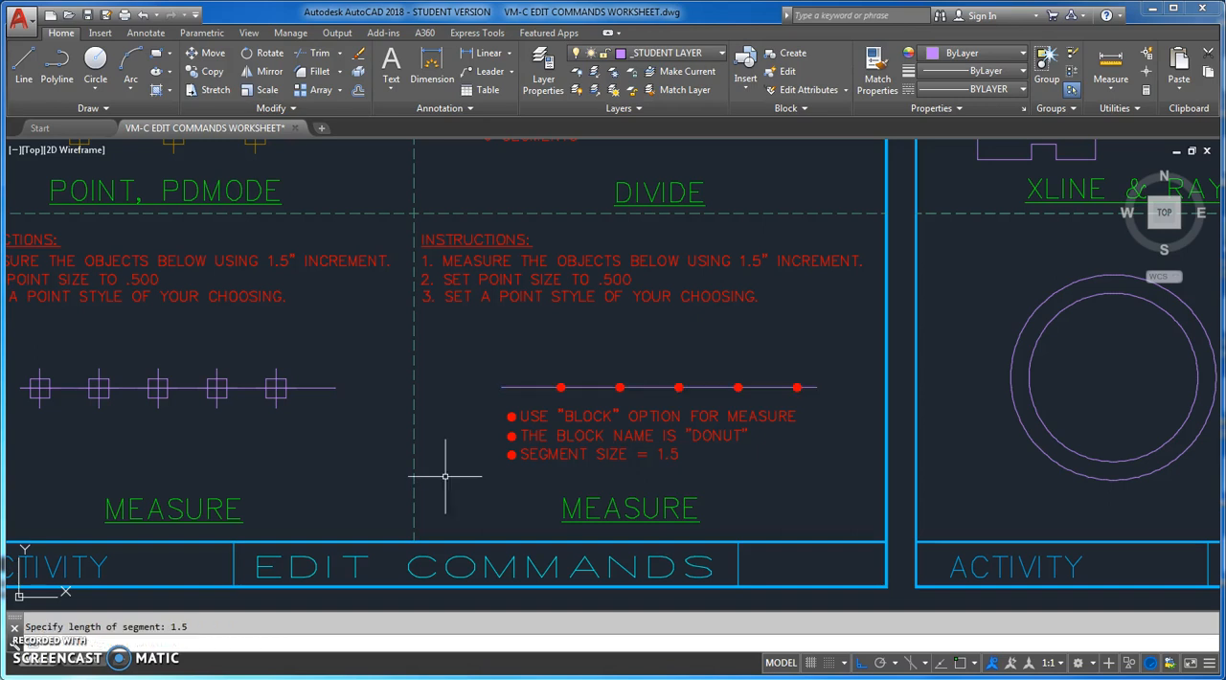